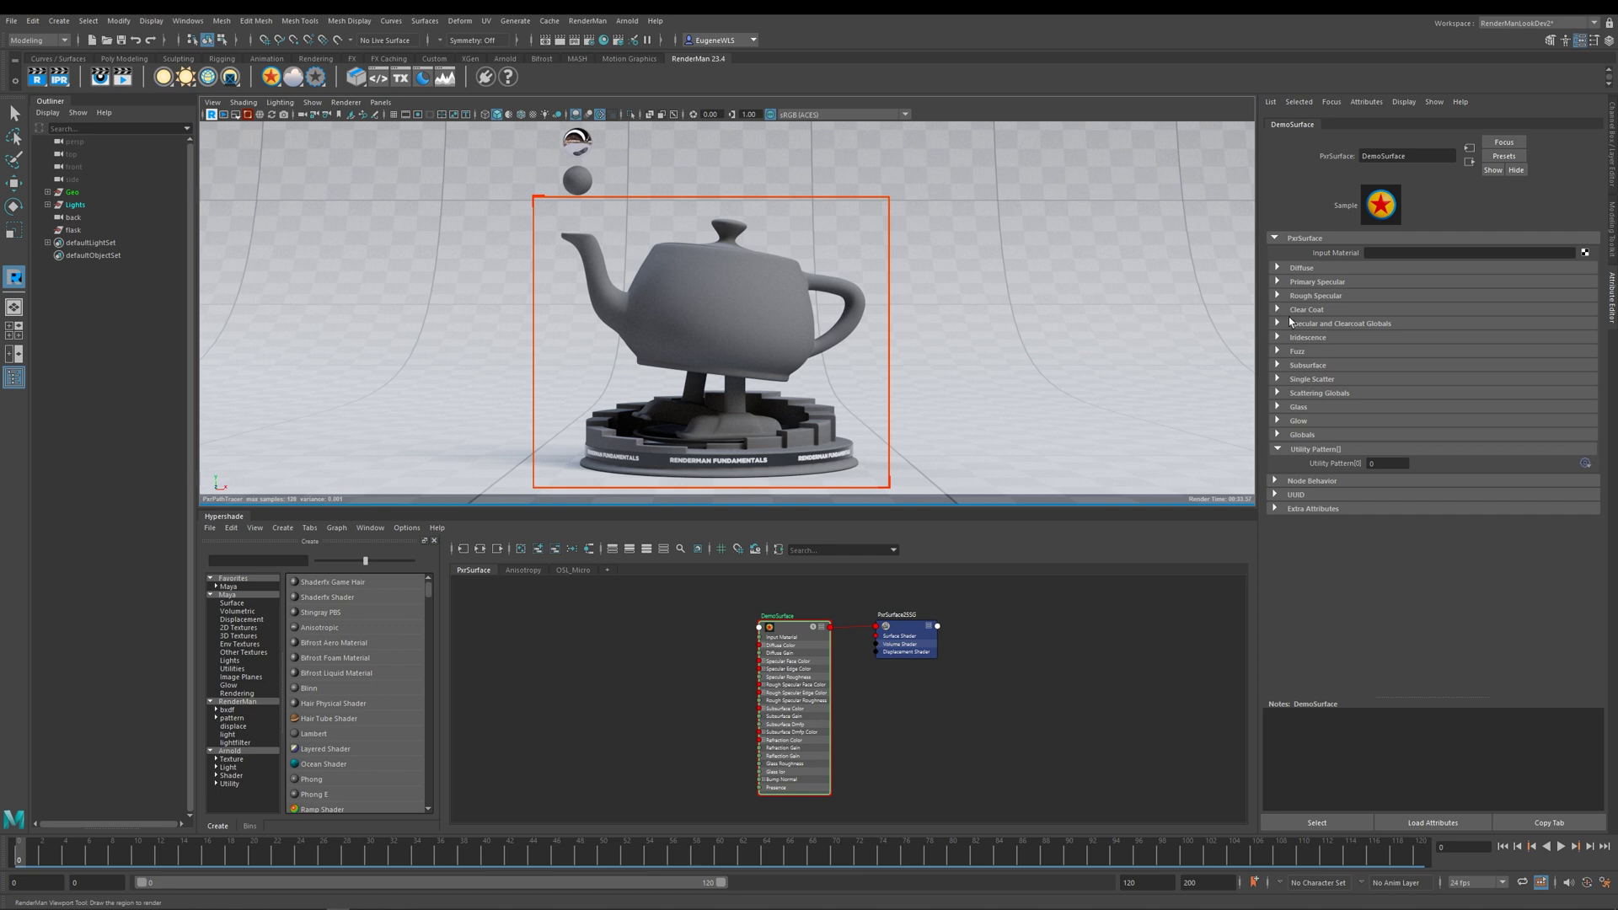
Step: Expand Rough Specular, Primary Specular and Clear Coat, revealing roughness values 0.200, 0.600 and 0.000
left_click(1278, 296)
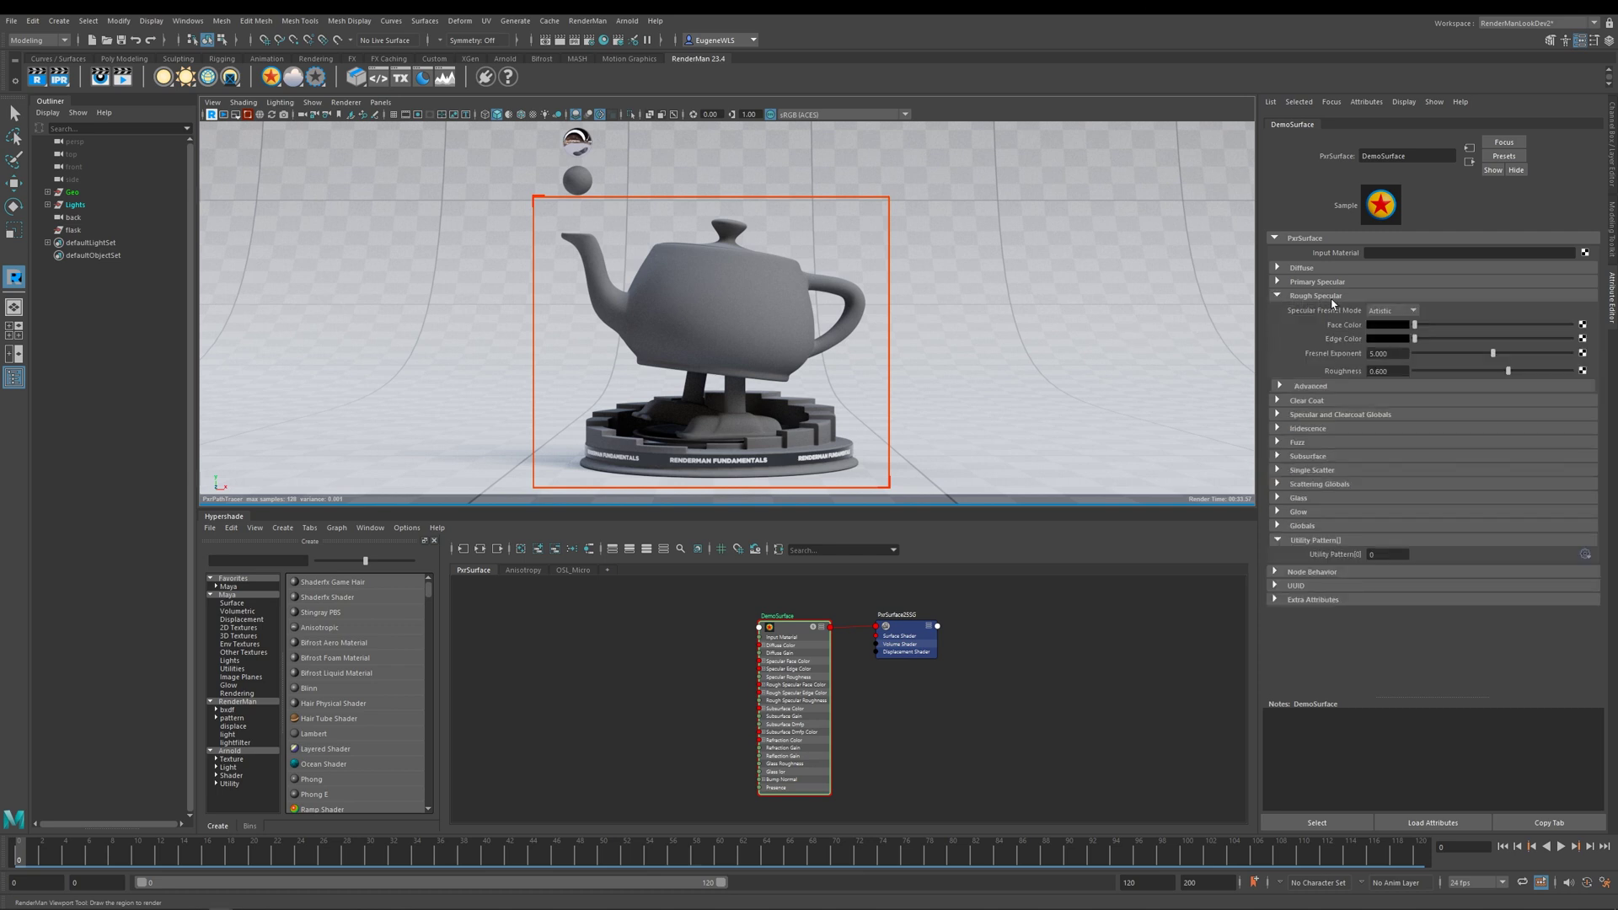
left_click(1277, 283)
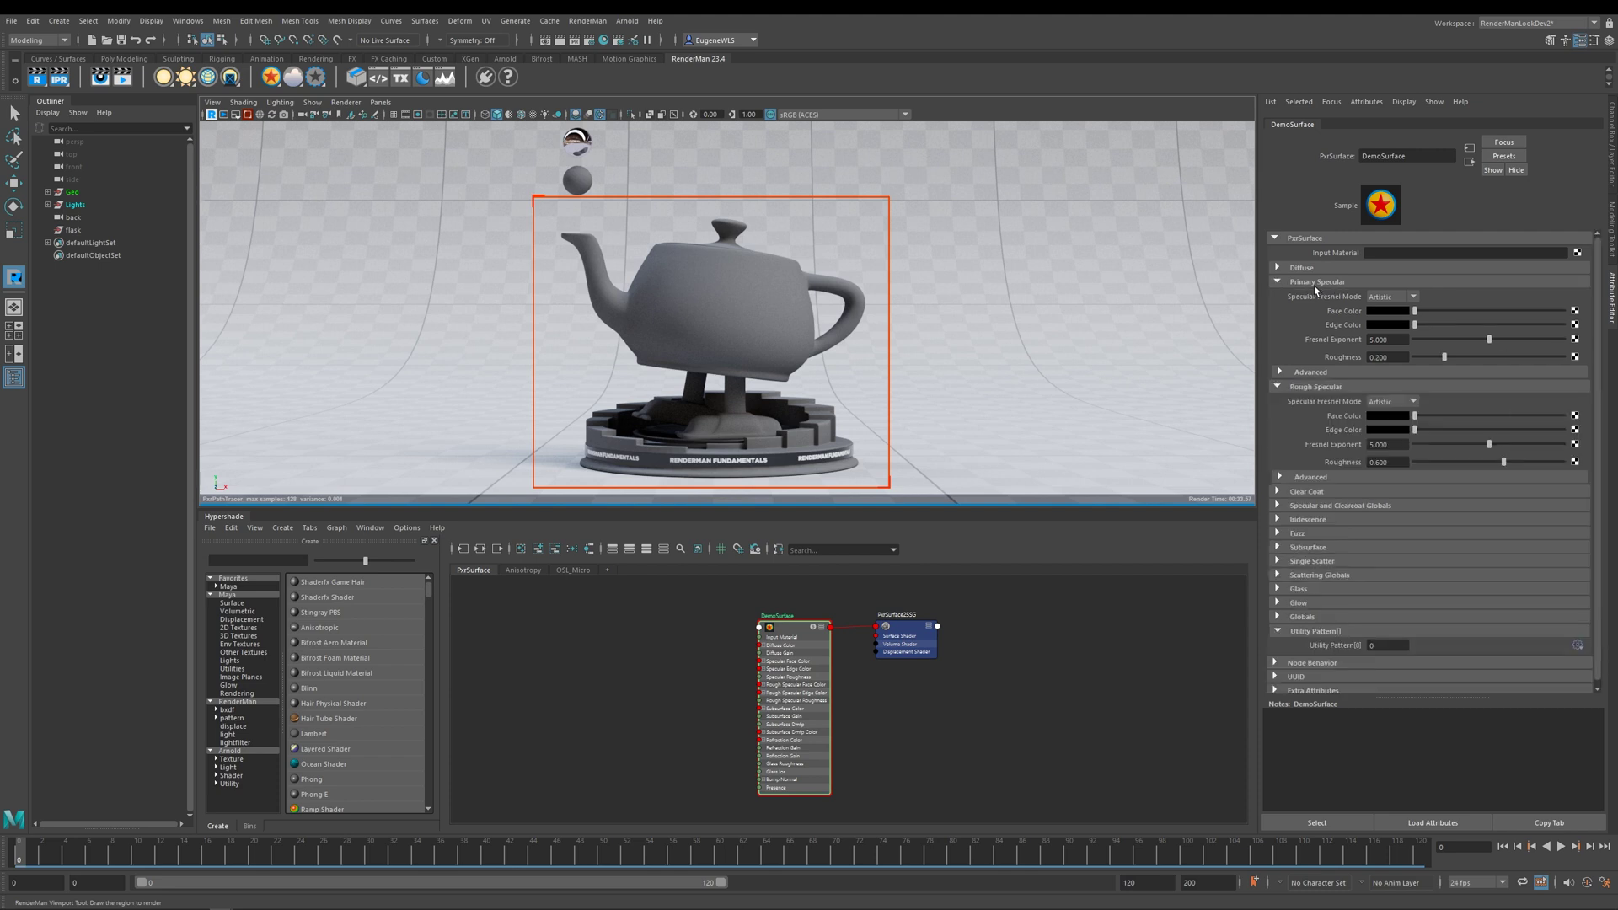
left_click(1277, 491)
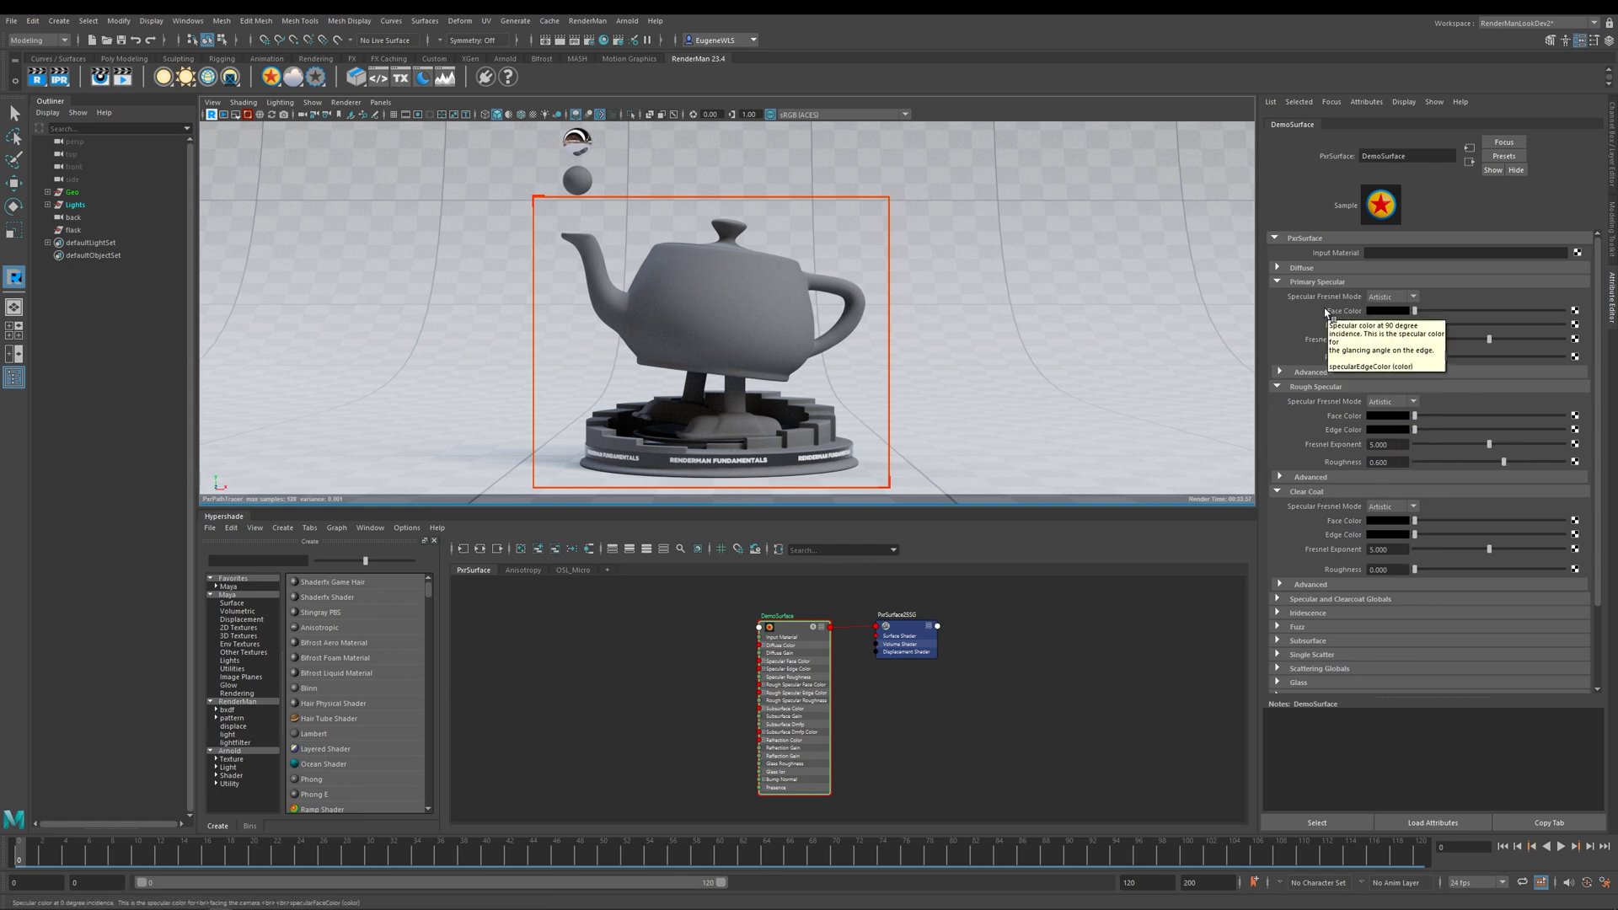
left_click(1387, 299)
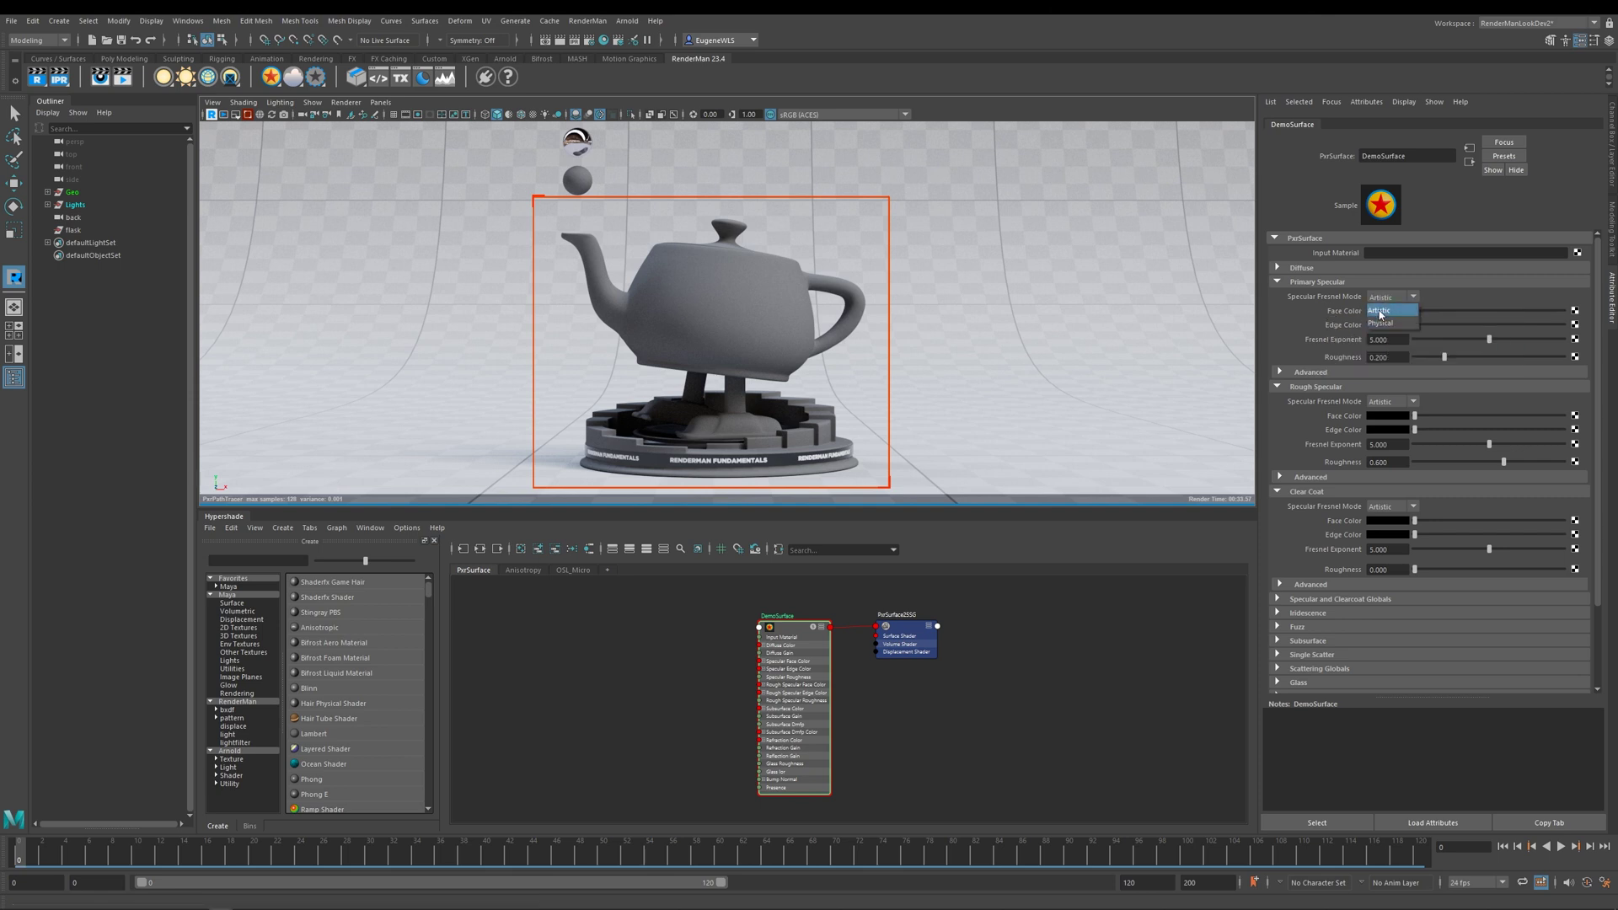
left_click(1380, 312)
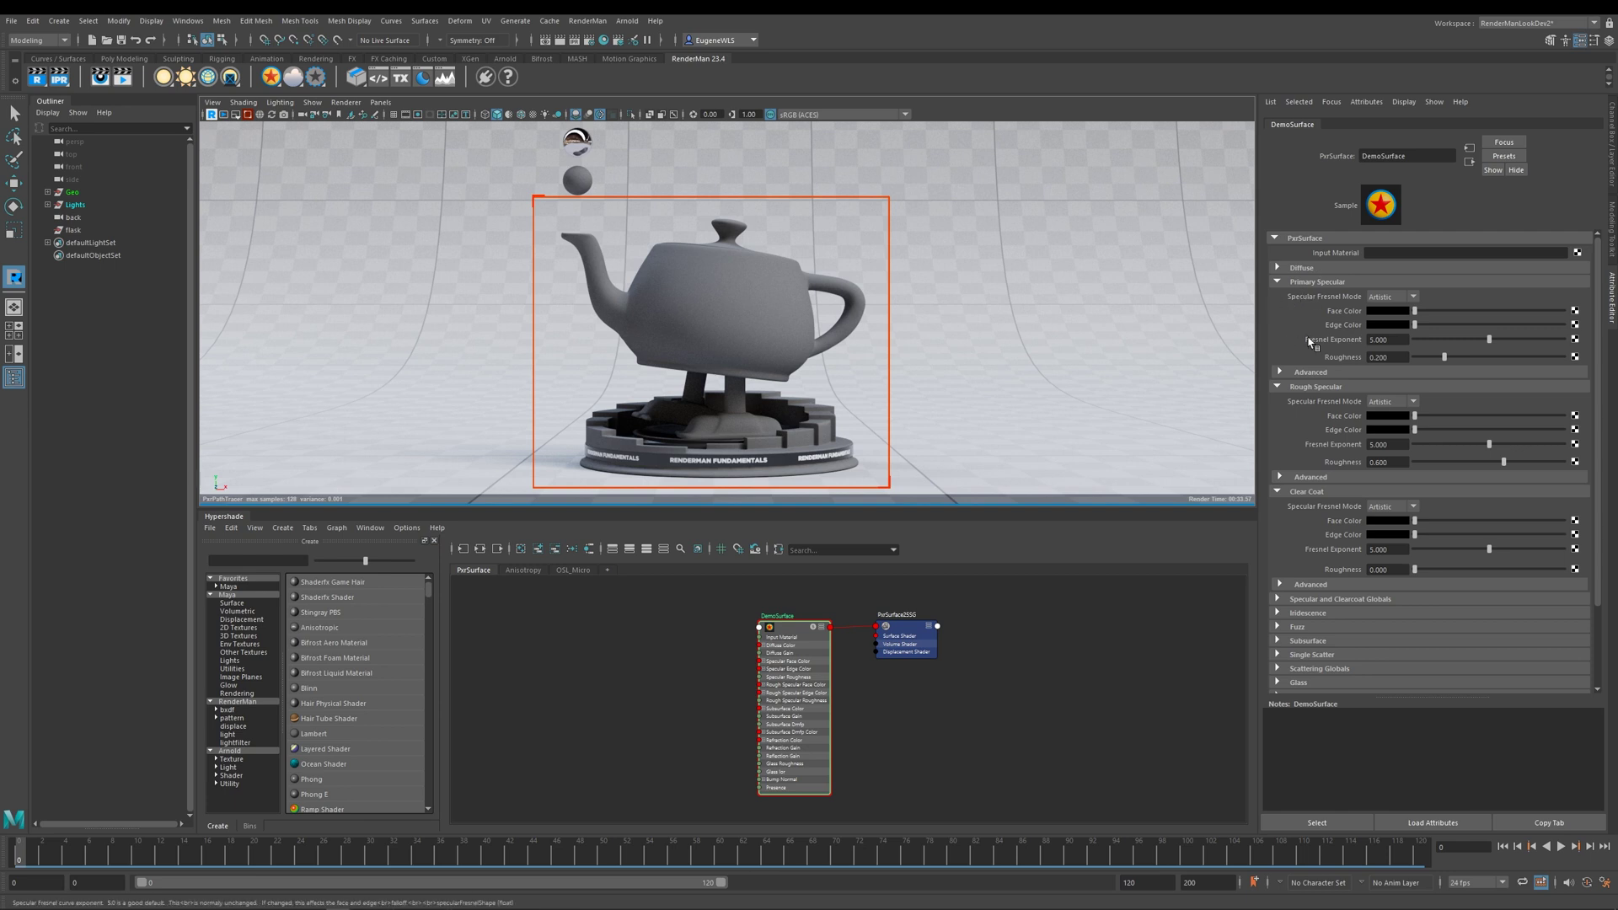
Step: Collapse Rough Specular and Clear Coat, set Diffuse Gain to 0, and make the specular edge colour light grey
left_click(1277, 387)
left_click(1277, 401)
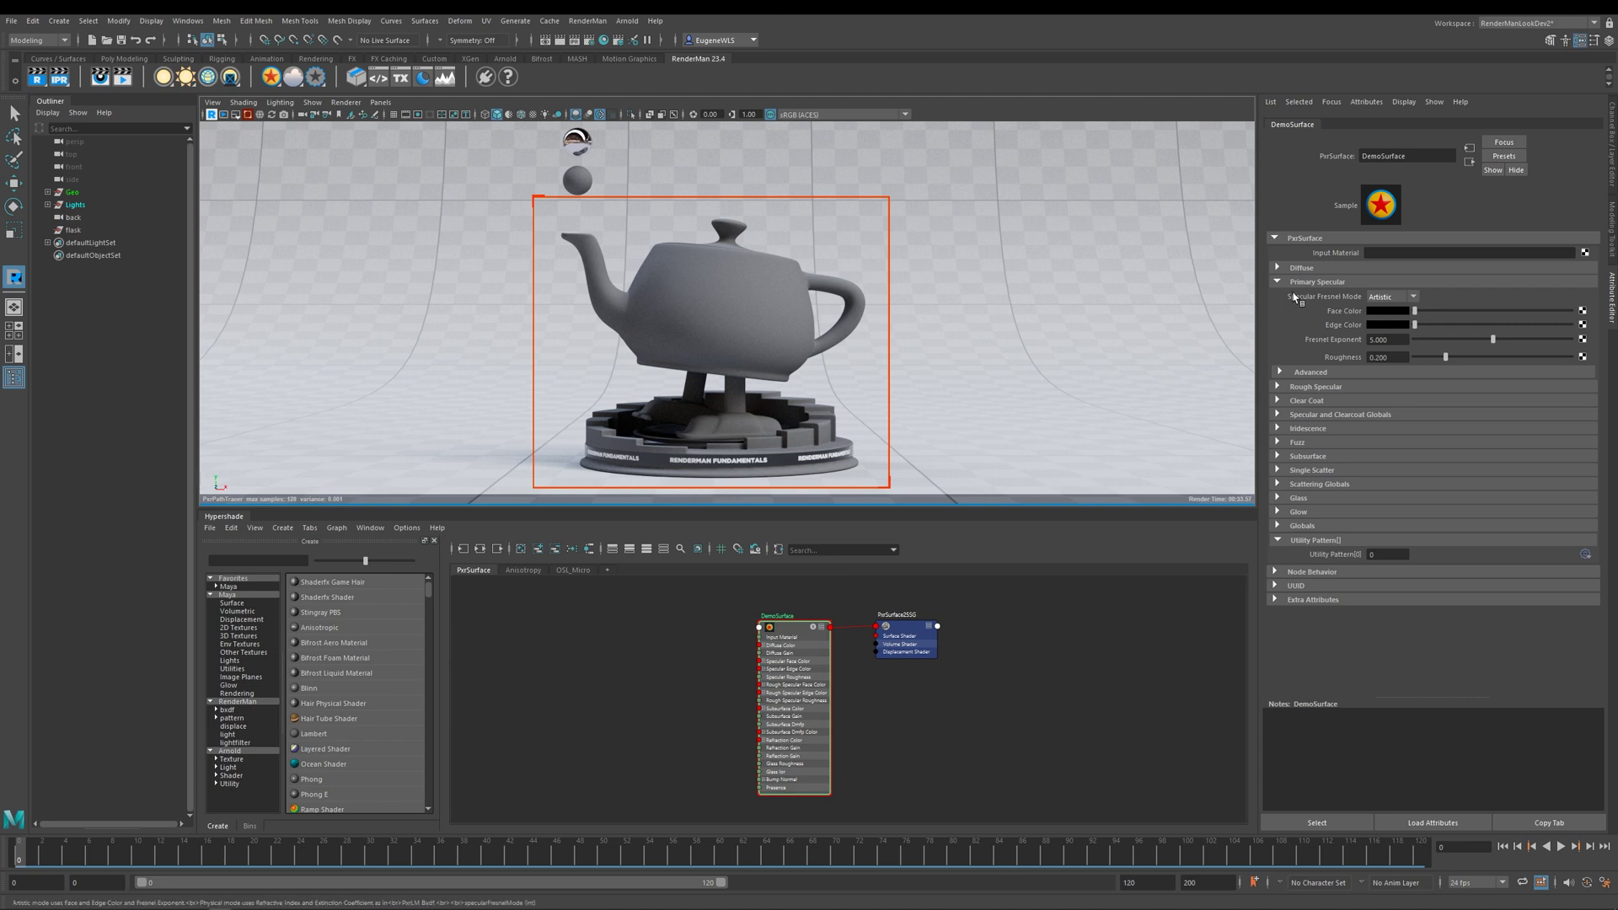
left_click(1278, 268)
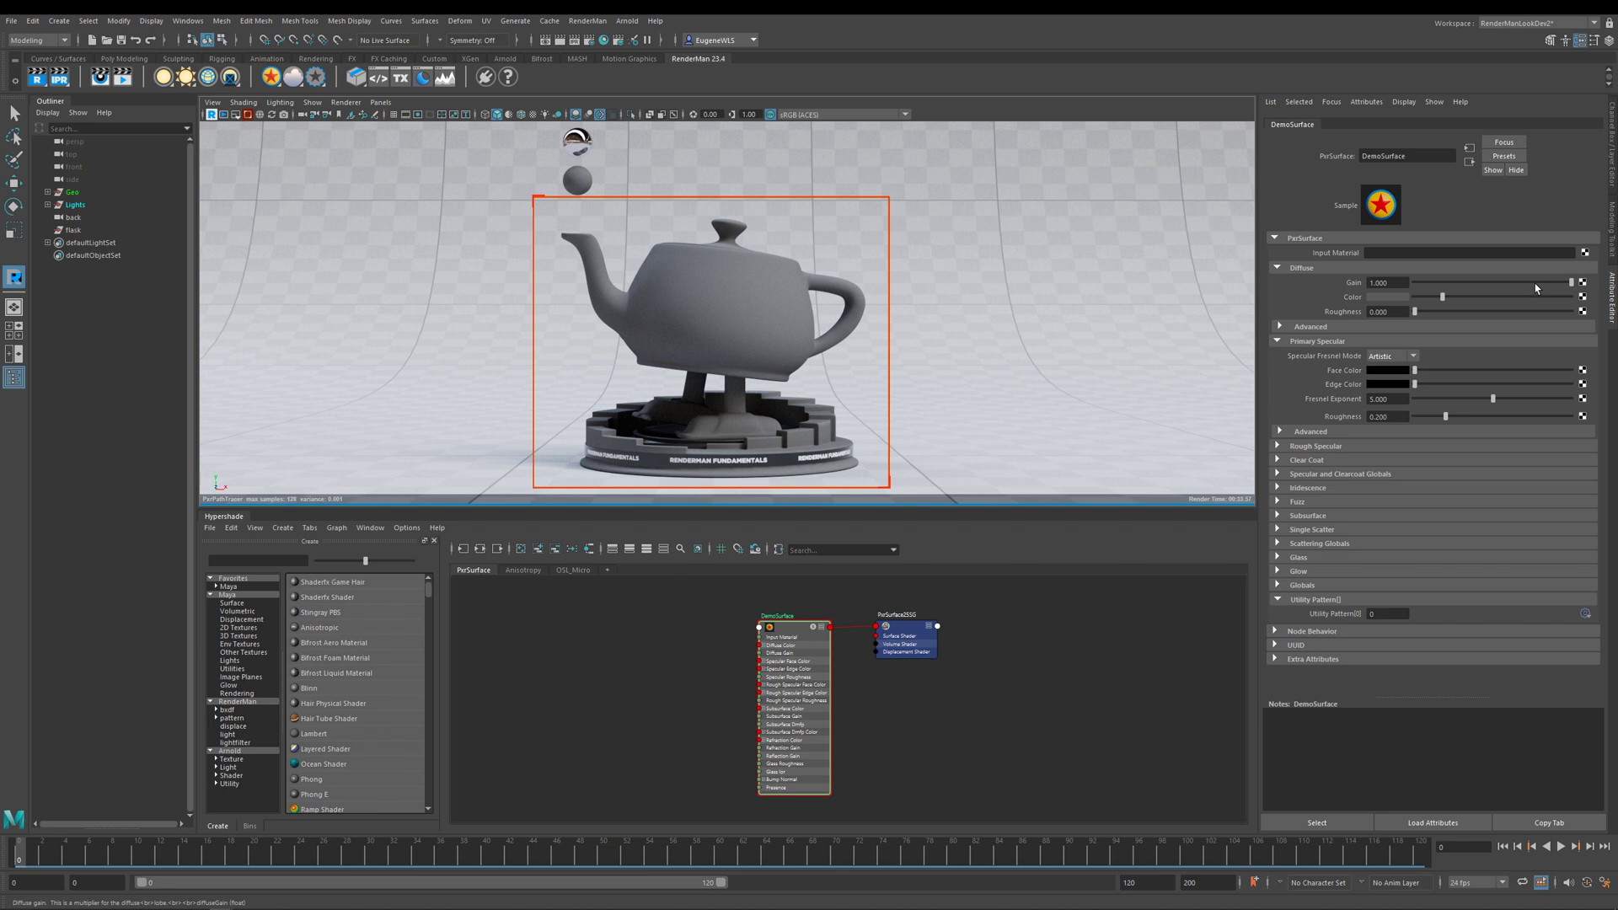
left_click(1570, 284)
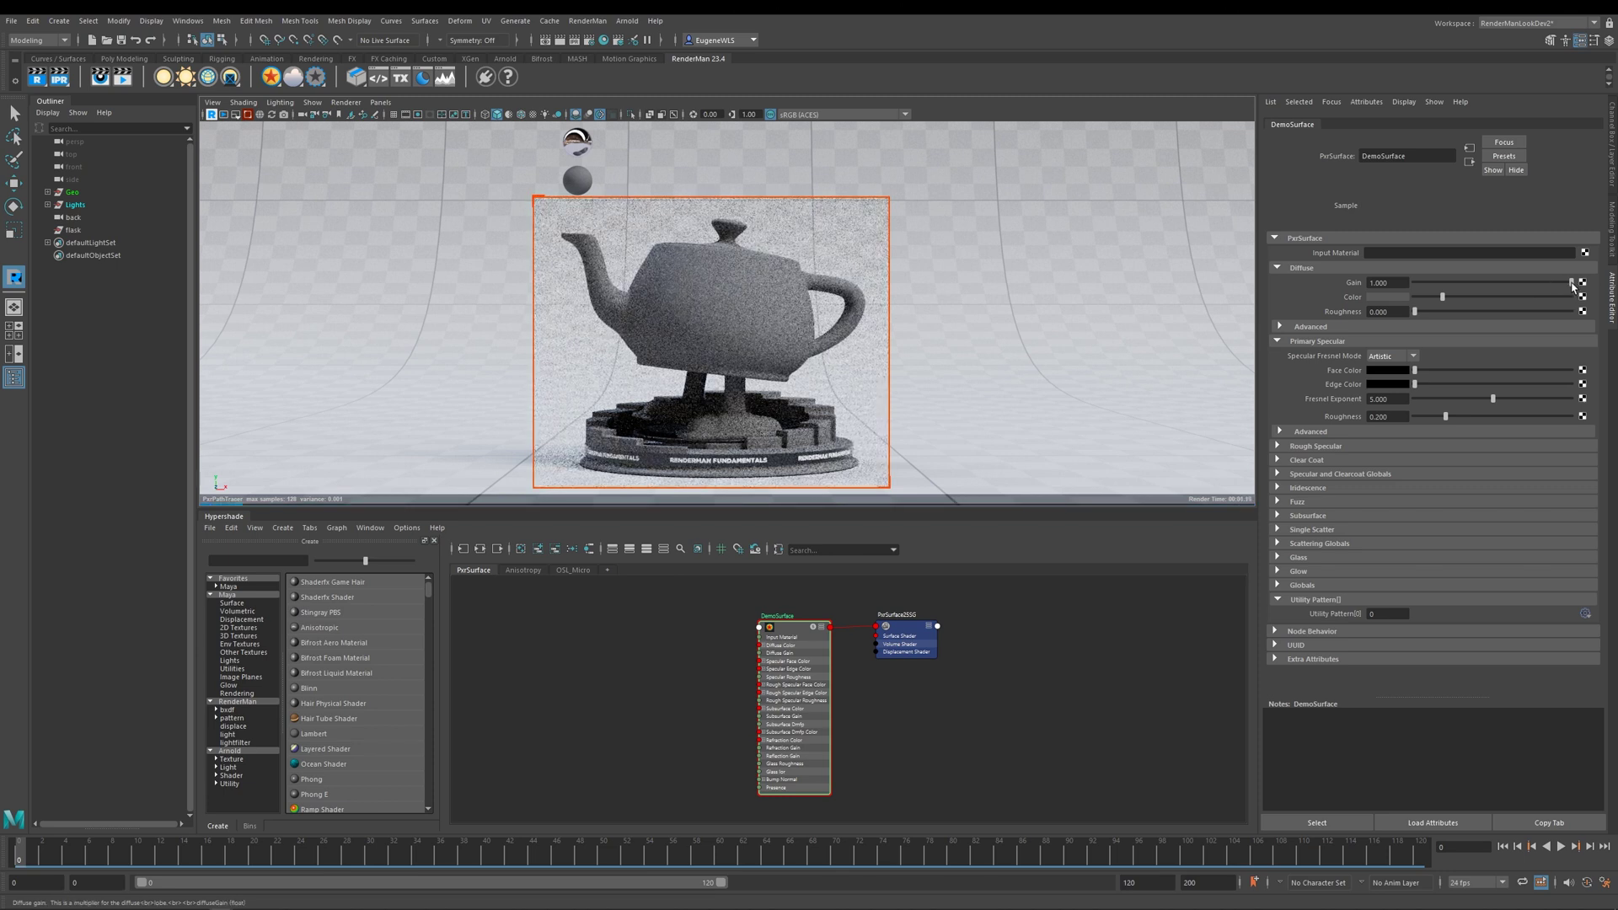
left_click_drag(1571, 284, 1320, 294)
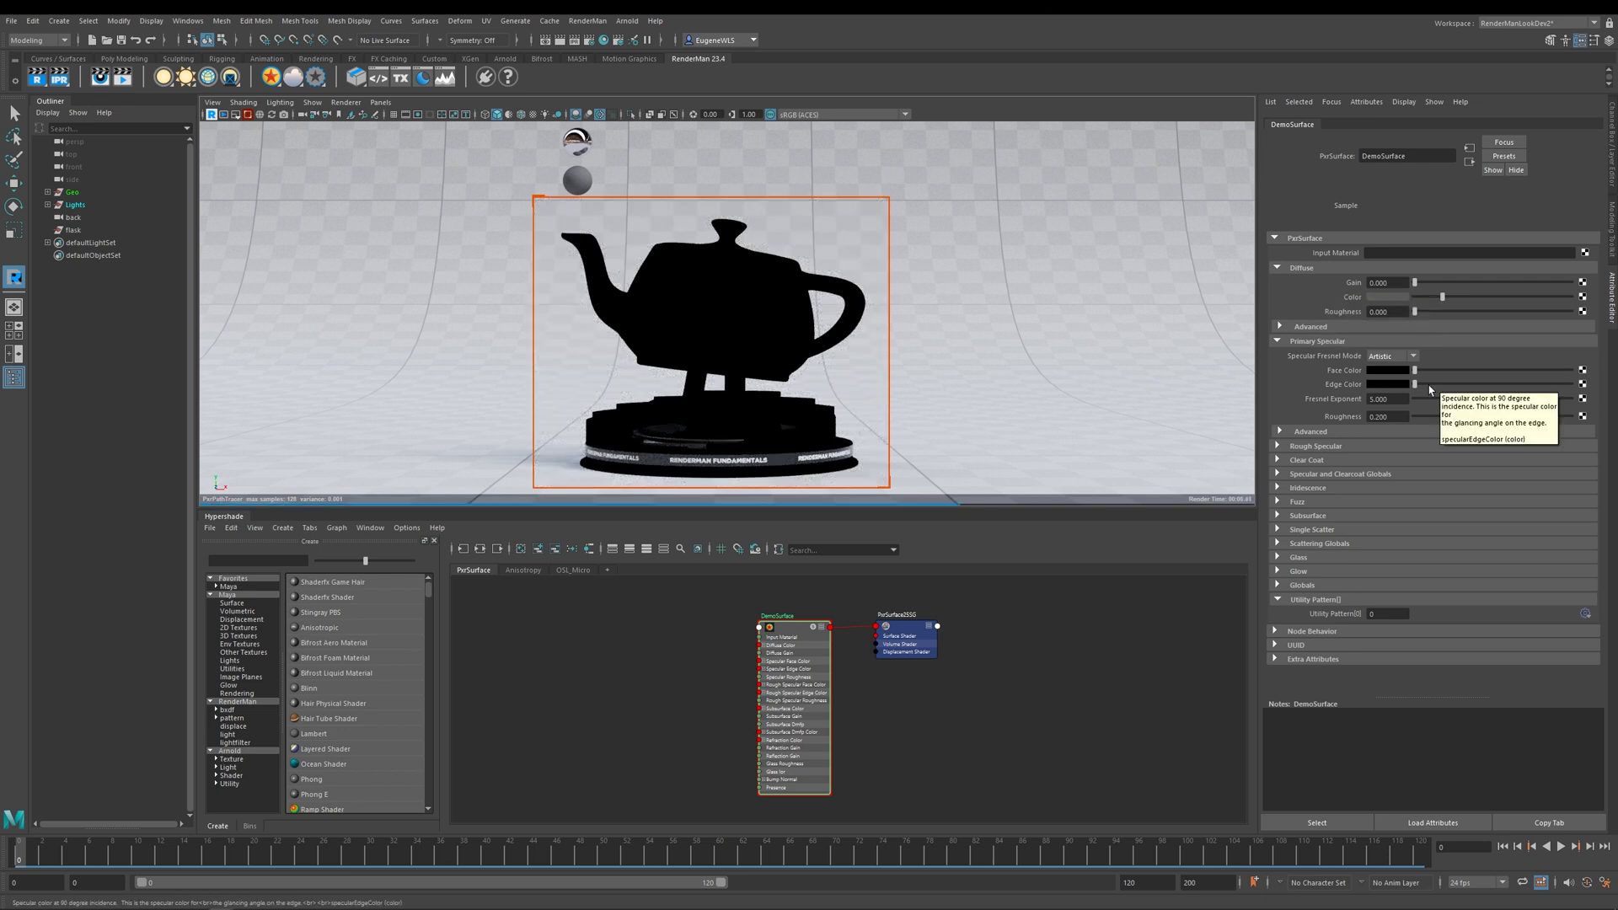
left_click_drag(1414, 384, 1591, 392)
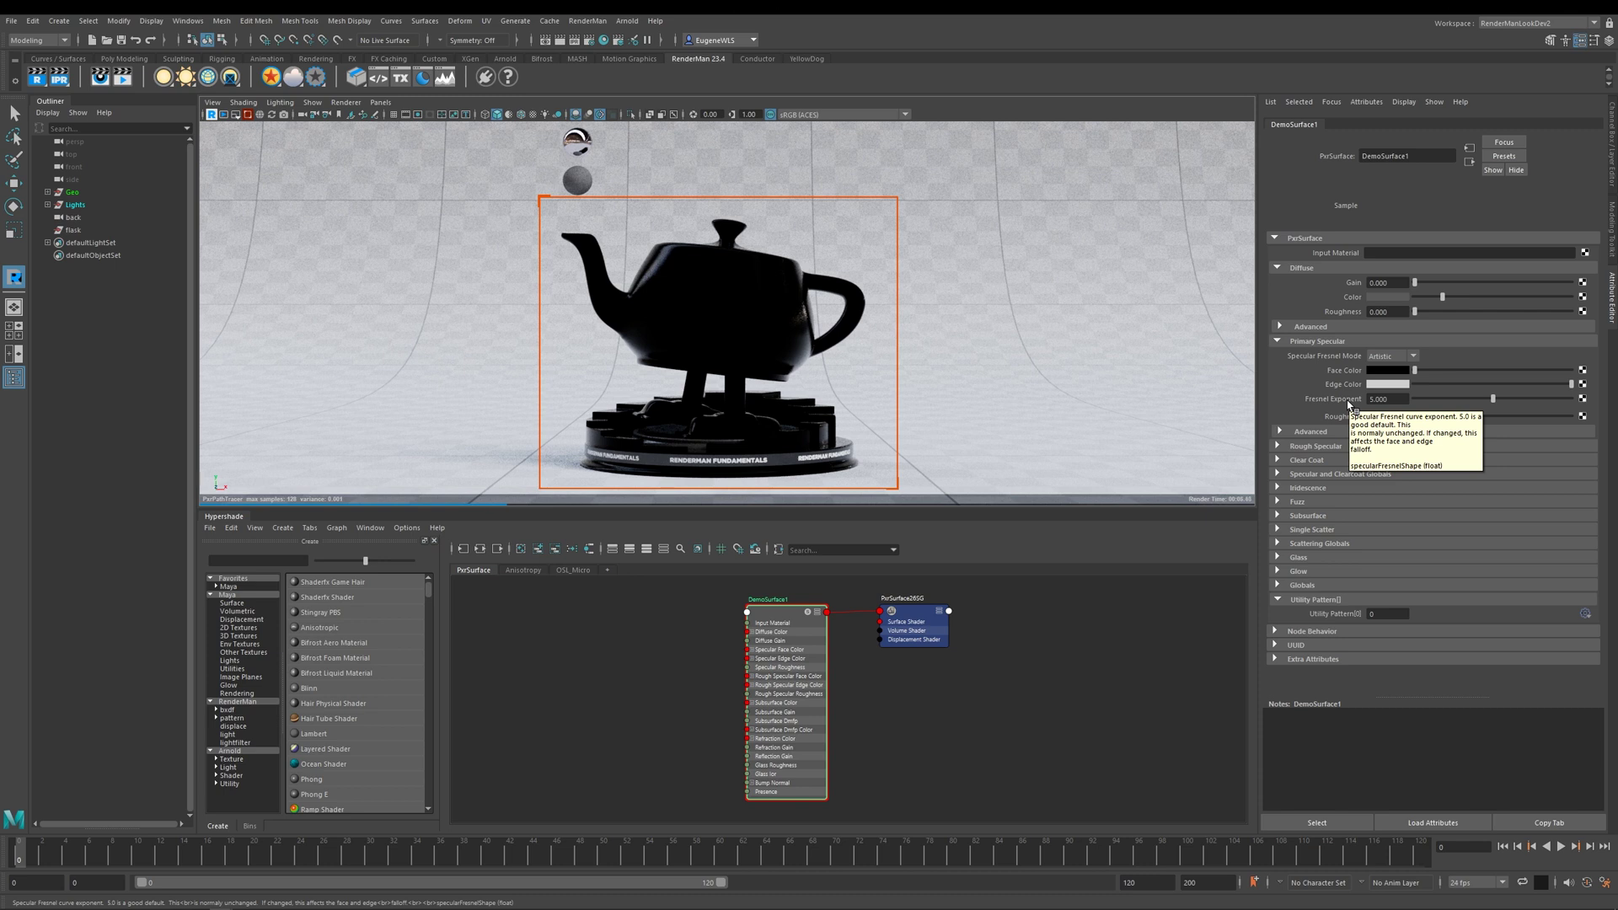
Step: Set the Primary Specular face colour to pure red, darkened to V 0.684
left_click_drag(1417, 375, 1518, 373)
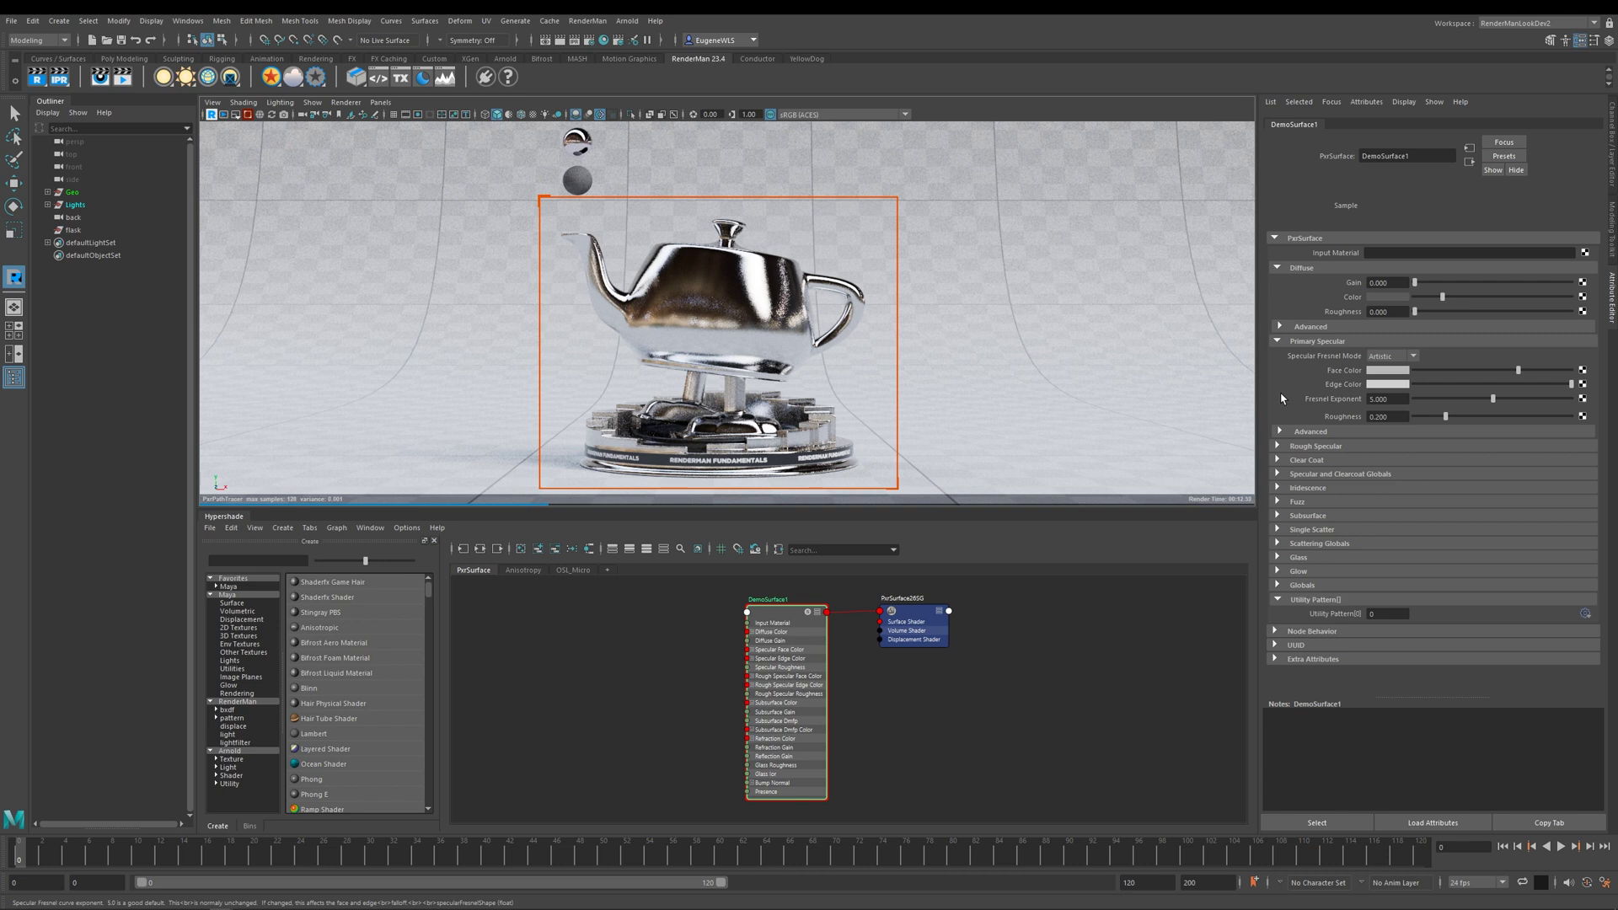
left_click(1380, 375)
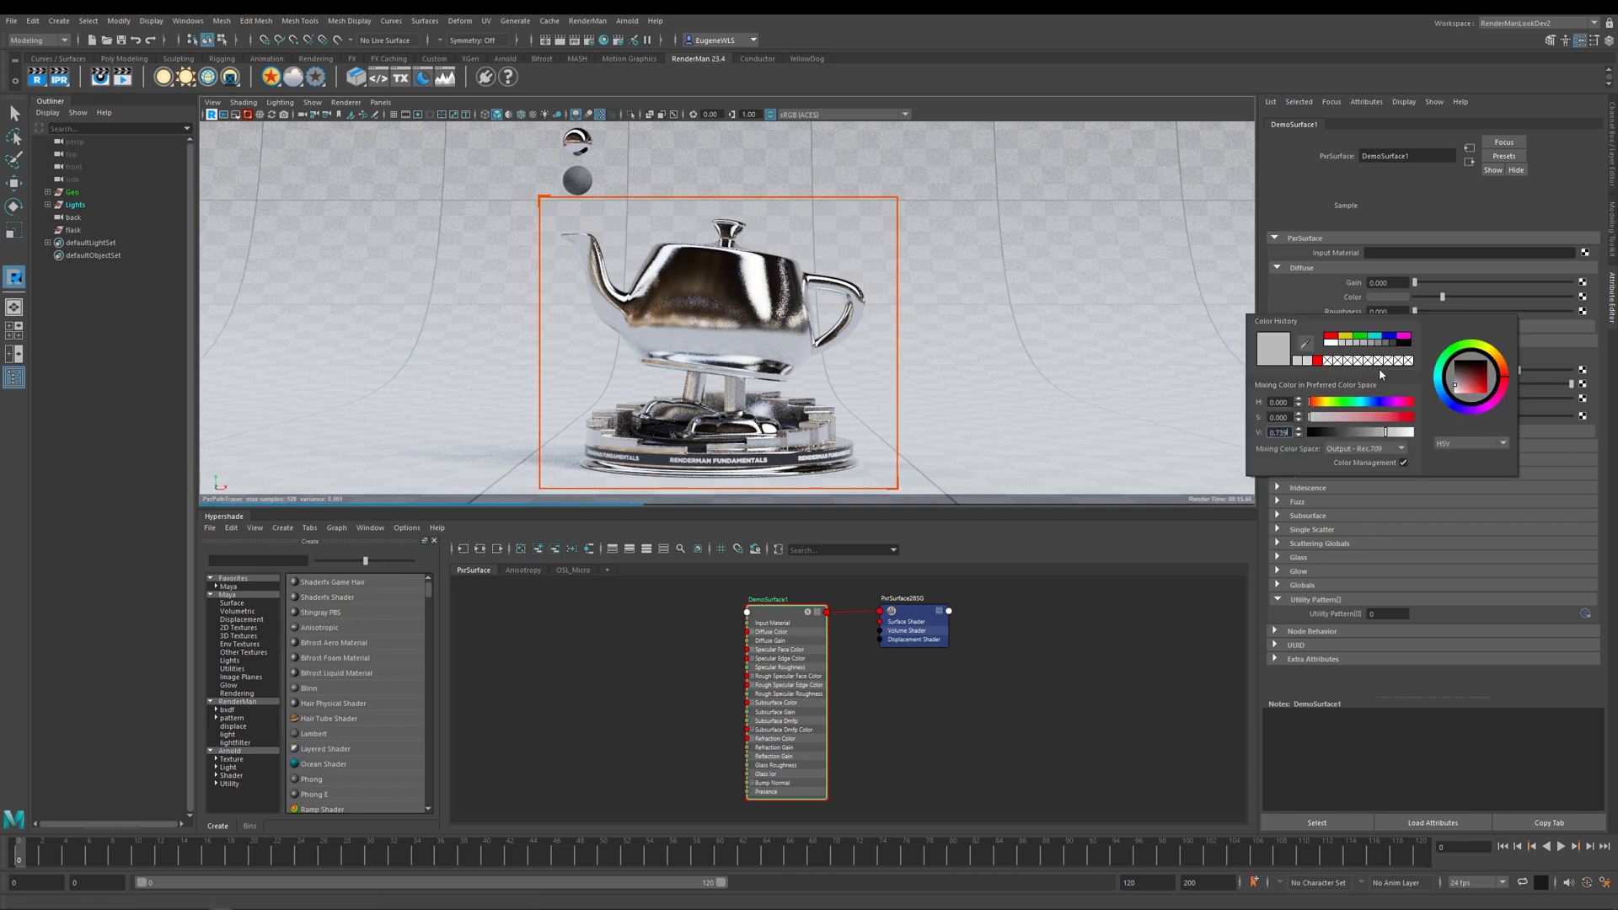
left_click(1506, 369)
left_click(1413, 417)
left_click(1414, 432)
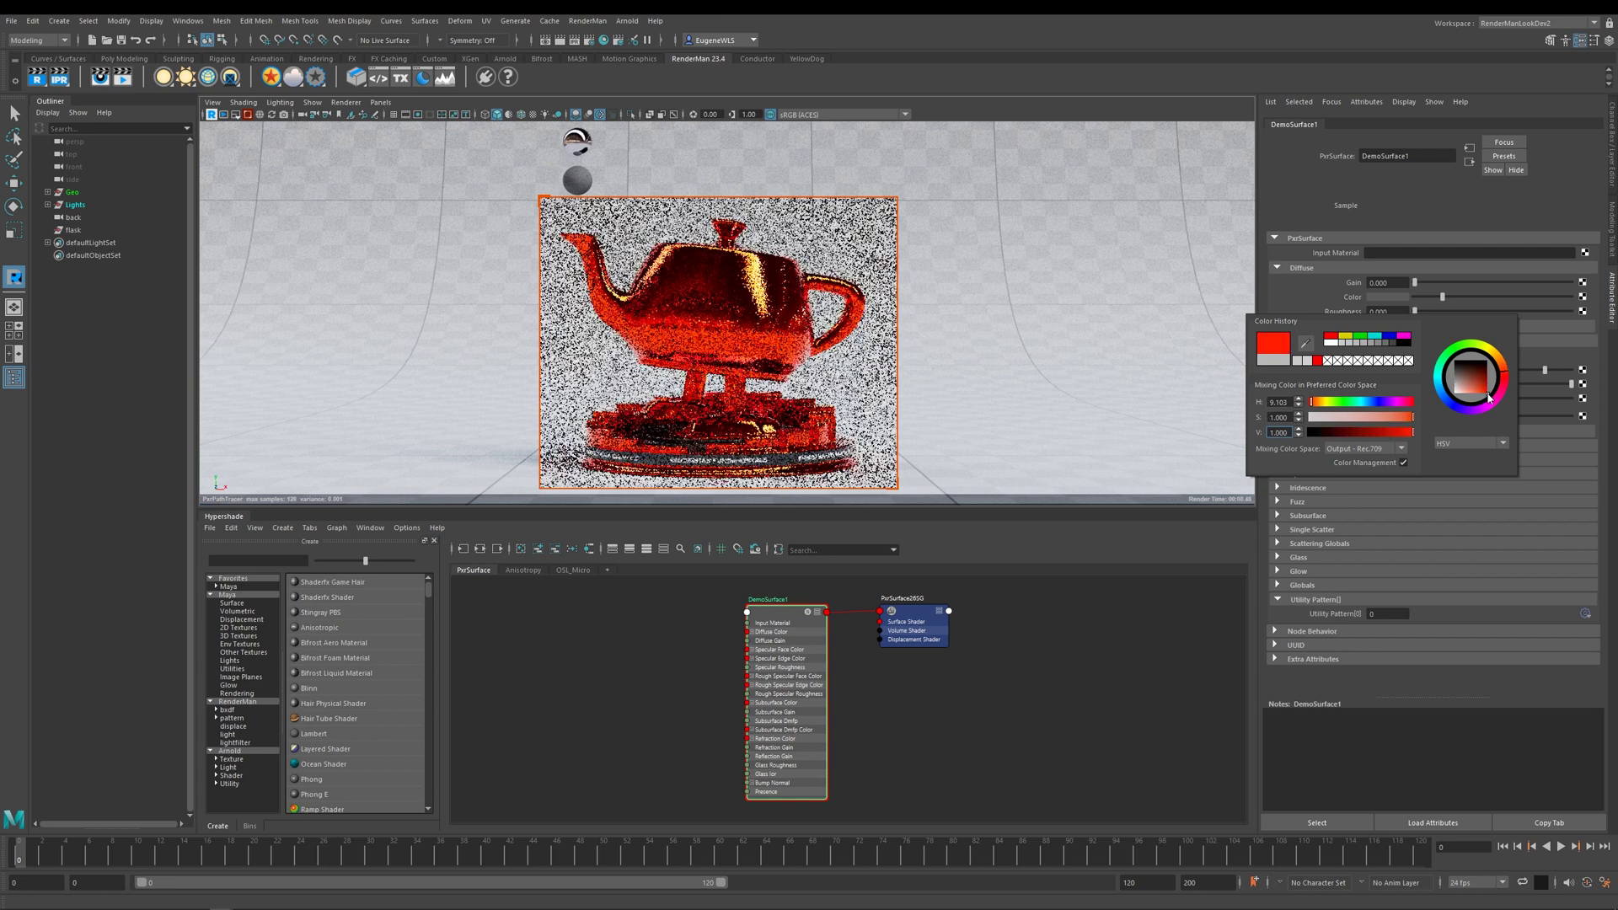
left_click_drag(1414, 434, 1380, 438)
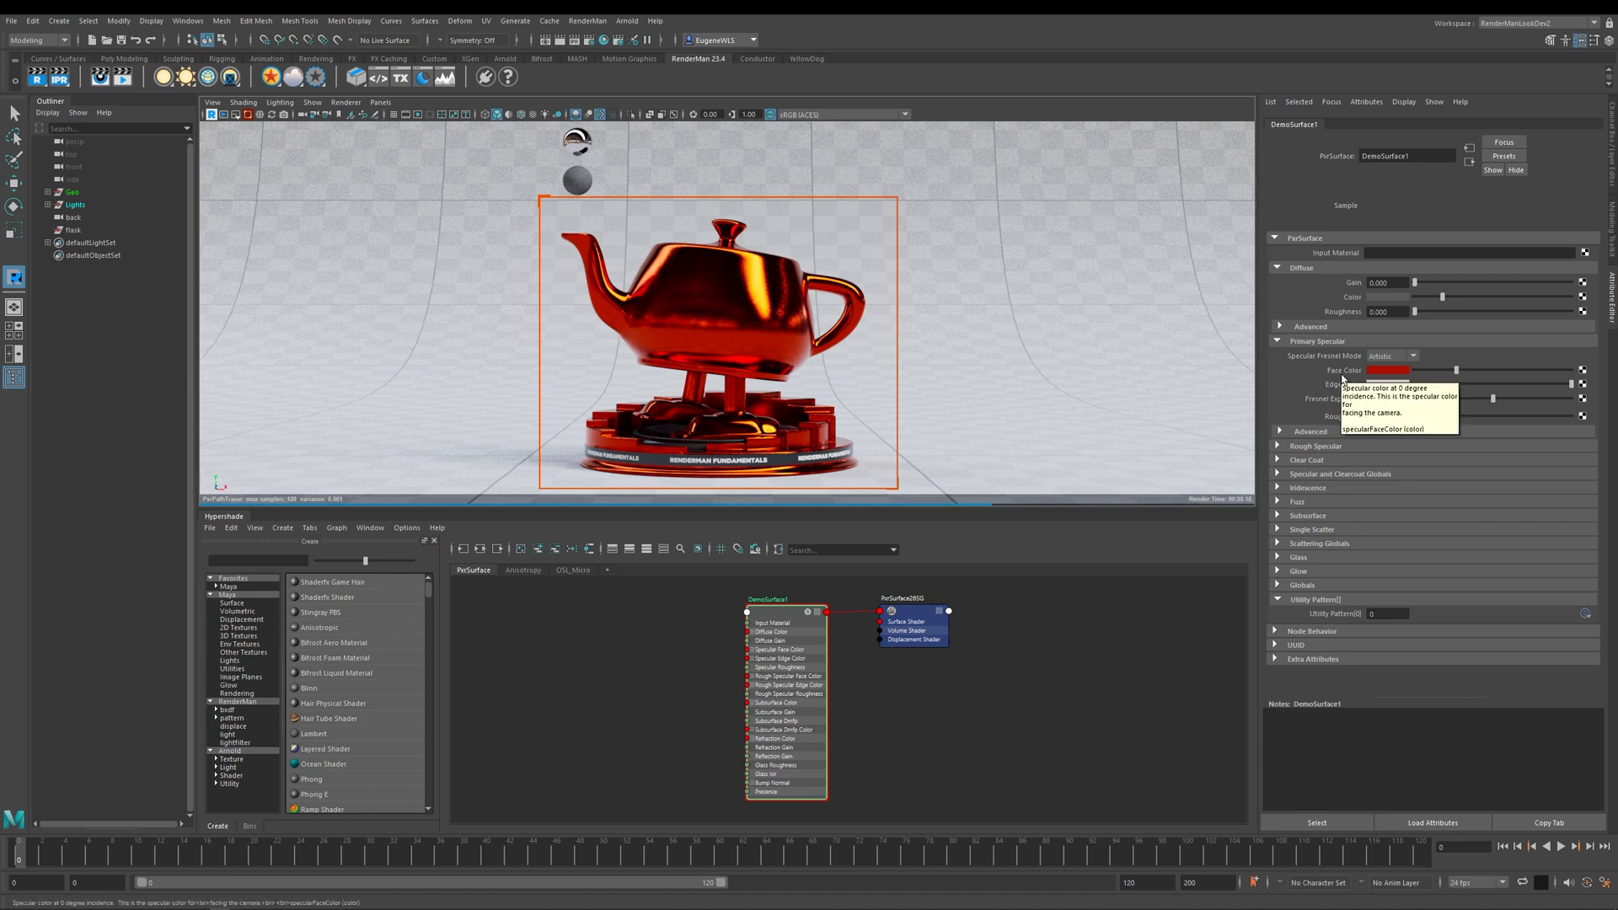
Step: Try Fresnel Exponent values 0, 10 and 5, then settle on 0.400 for a coppery look
left_click_drag(1469, 402, 1327, 404)
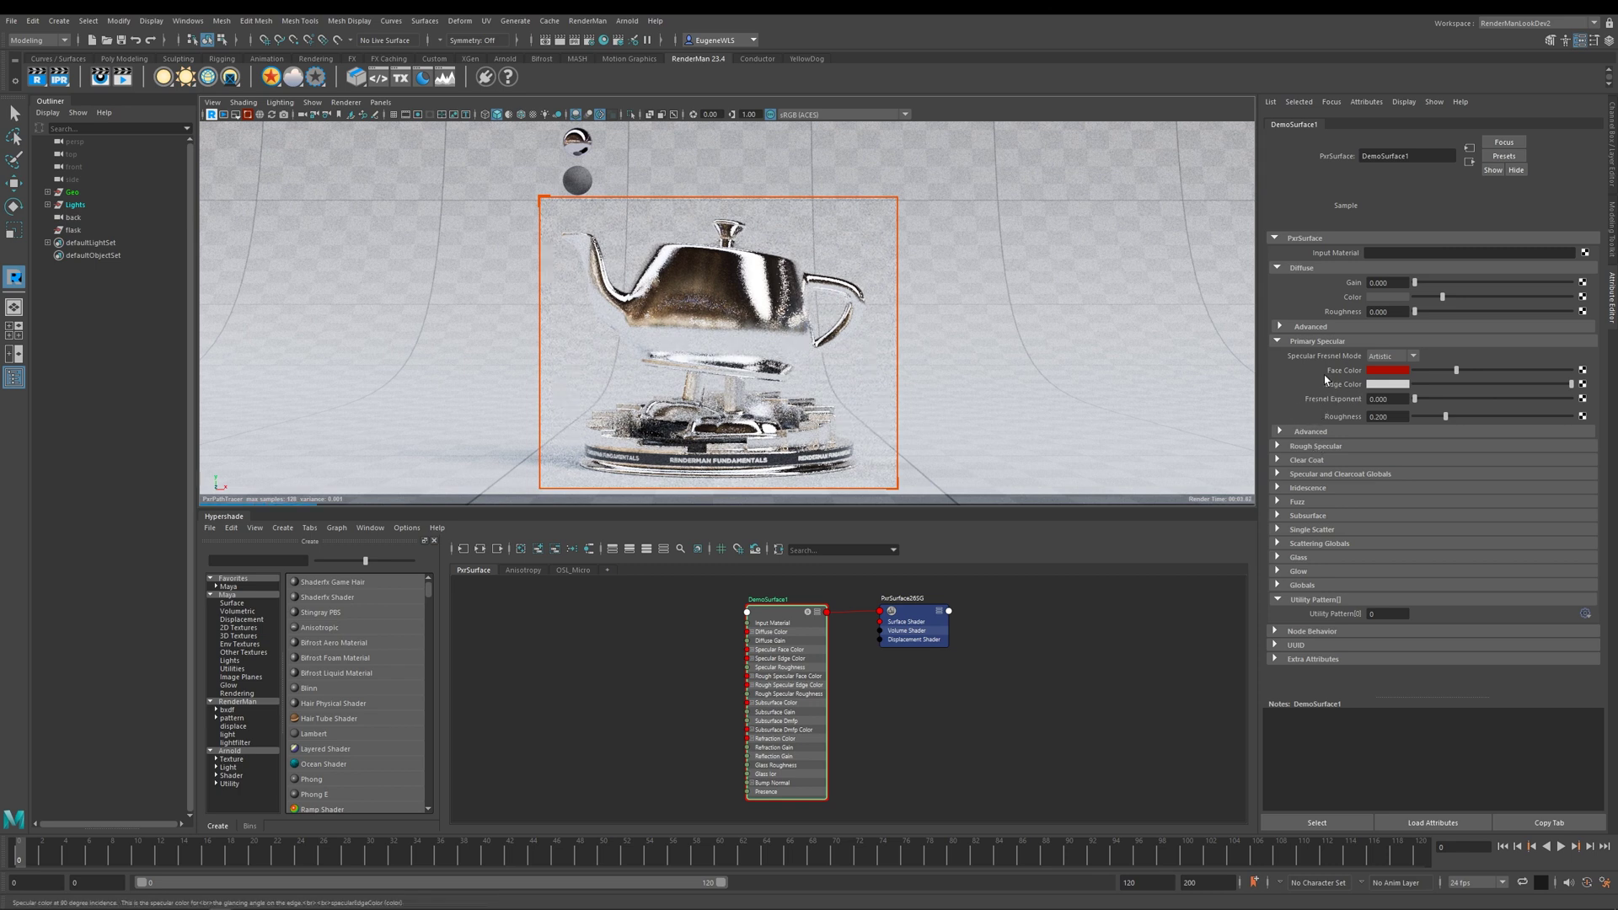
left_click(1417, 401)
left_click_drag(1417, 401, 1593, 405)
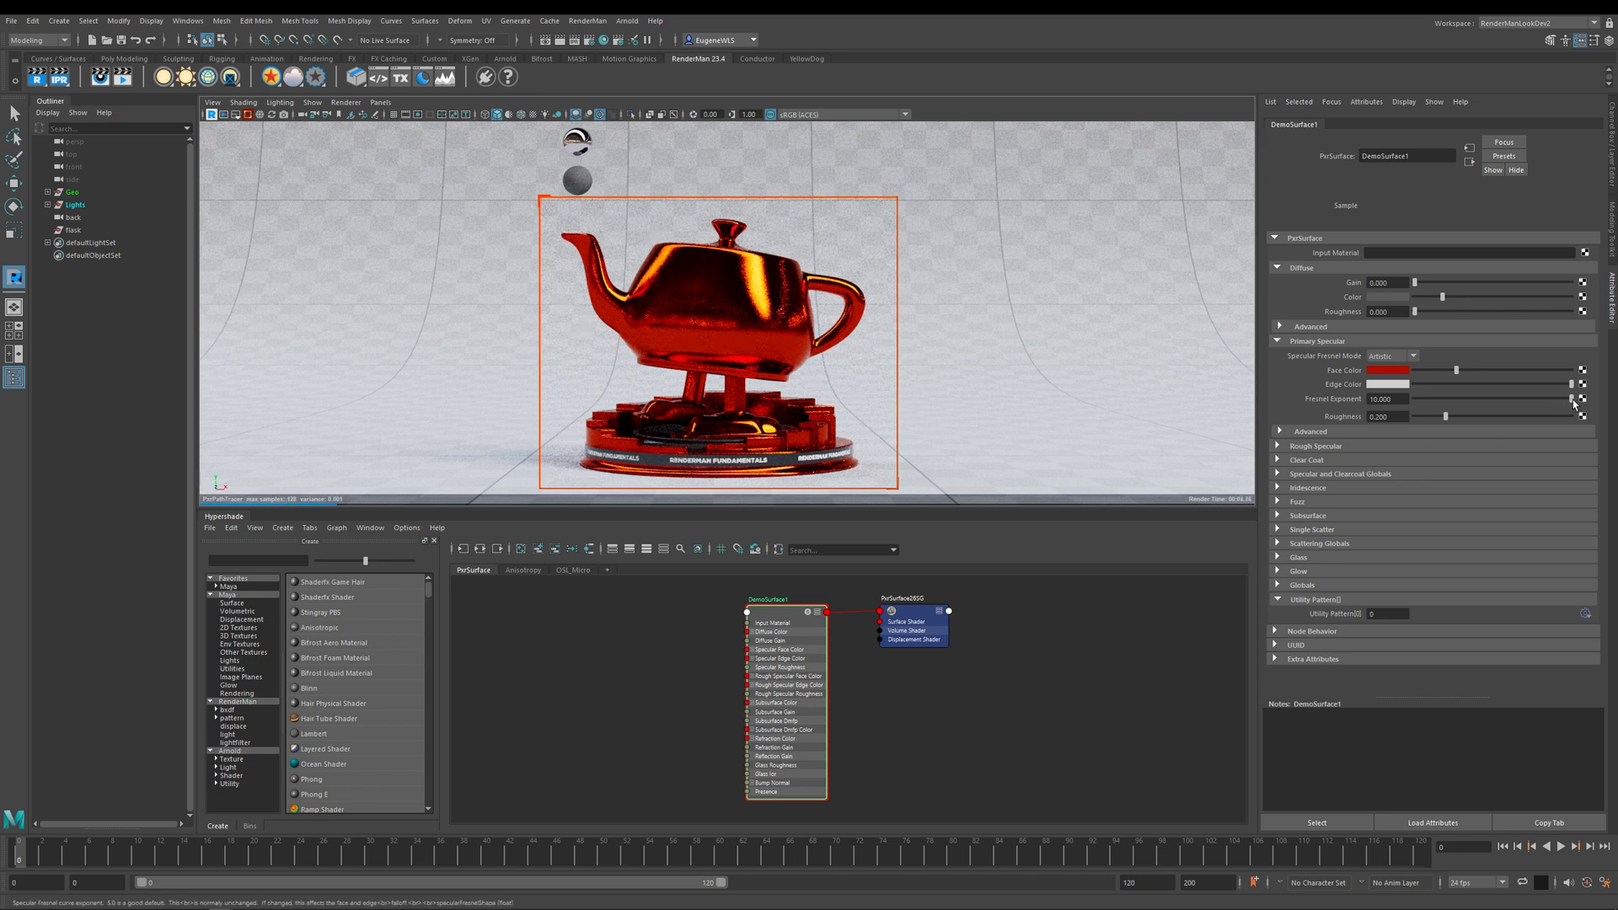
left_click(1303, 399)
type("5")
key("Return")
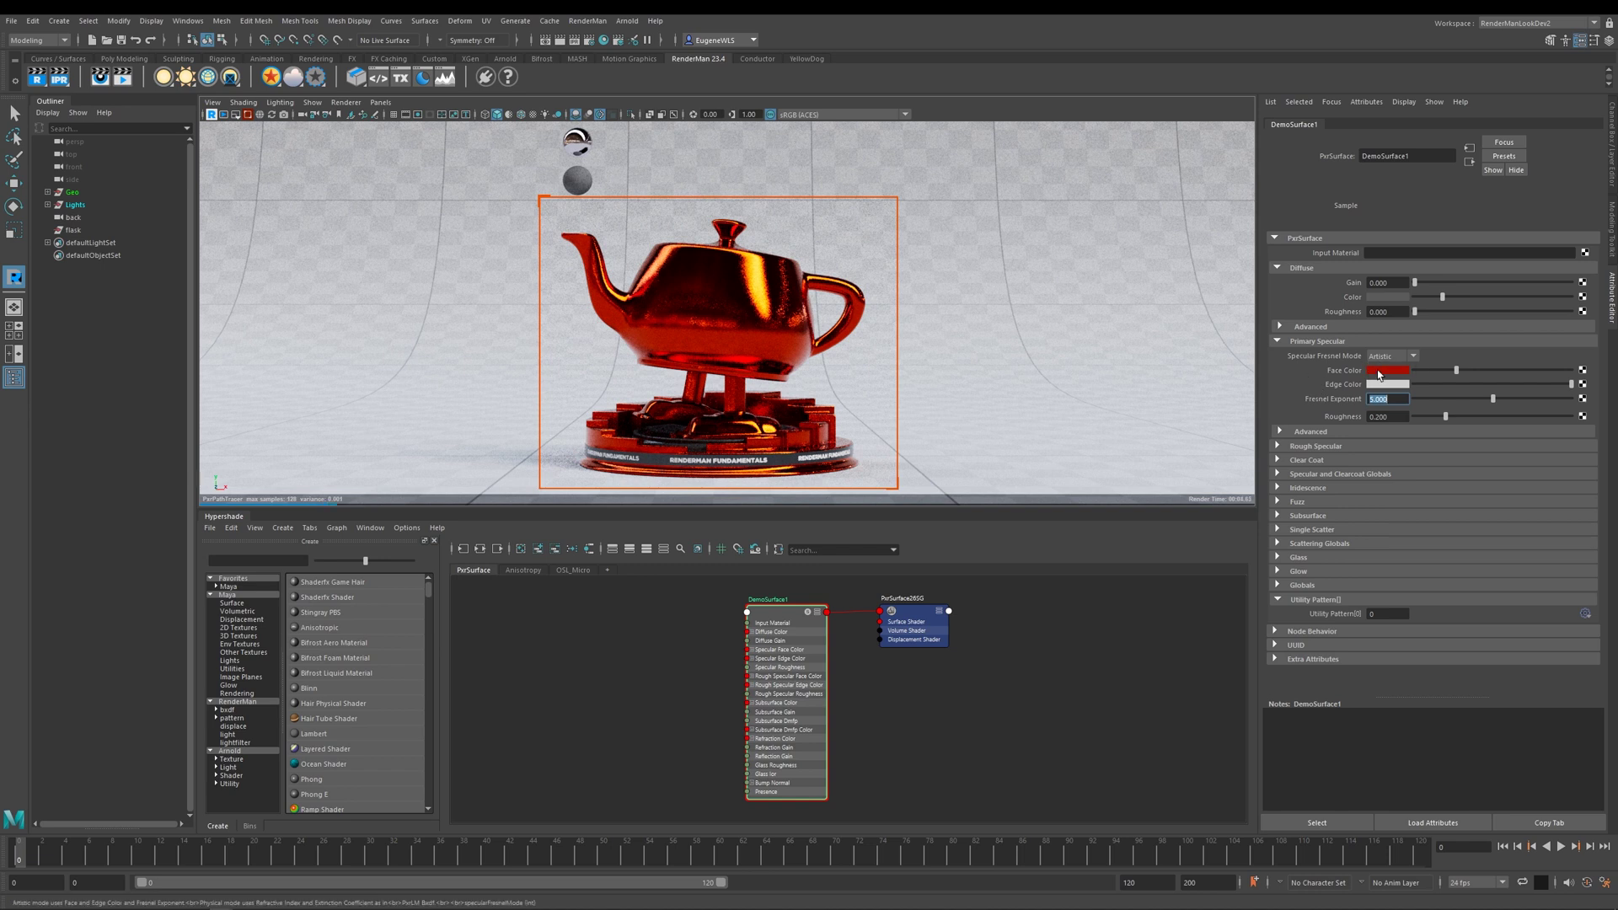
left_click_drag(1493, 400, 1422, 403)
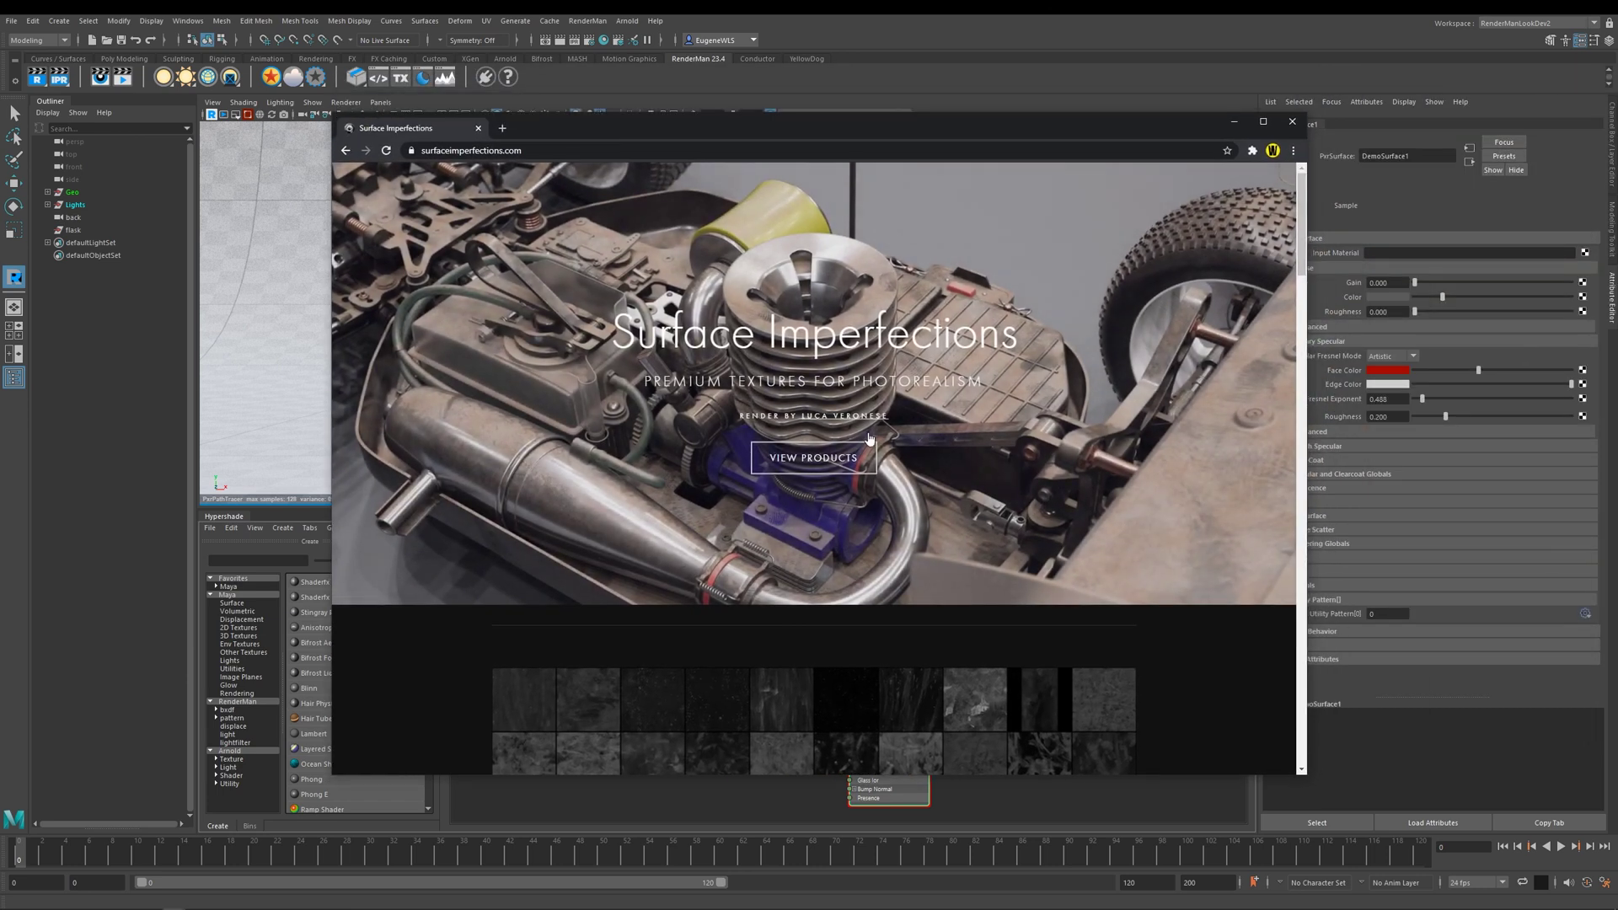
Step: Scroll through the surfaceimperfections.com page in Chrome, then return to Maya
left_click_drag(1296, 250, 1310, 533)
scroll(1298, 356, "down", 2)
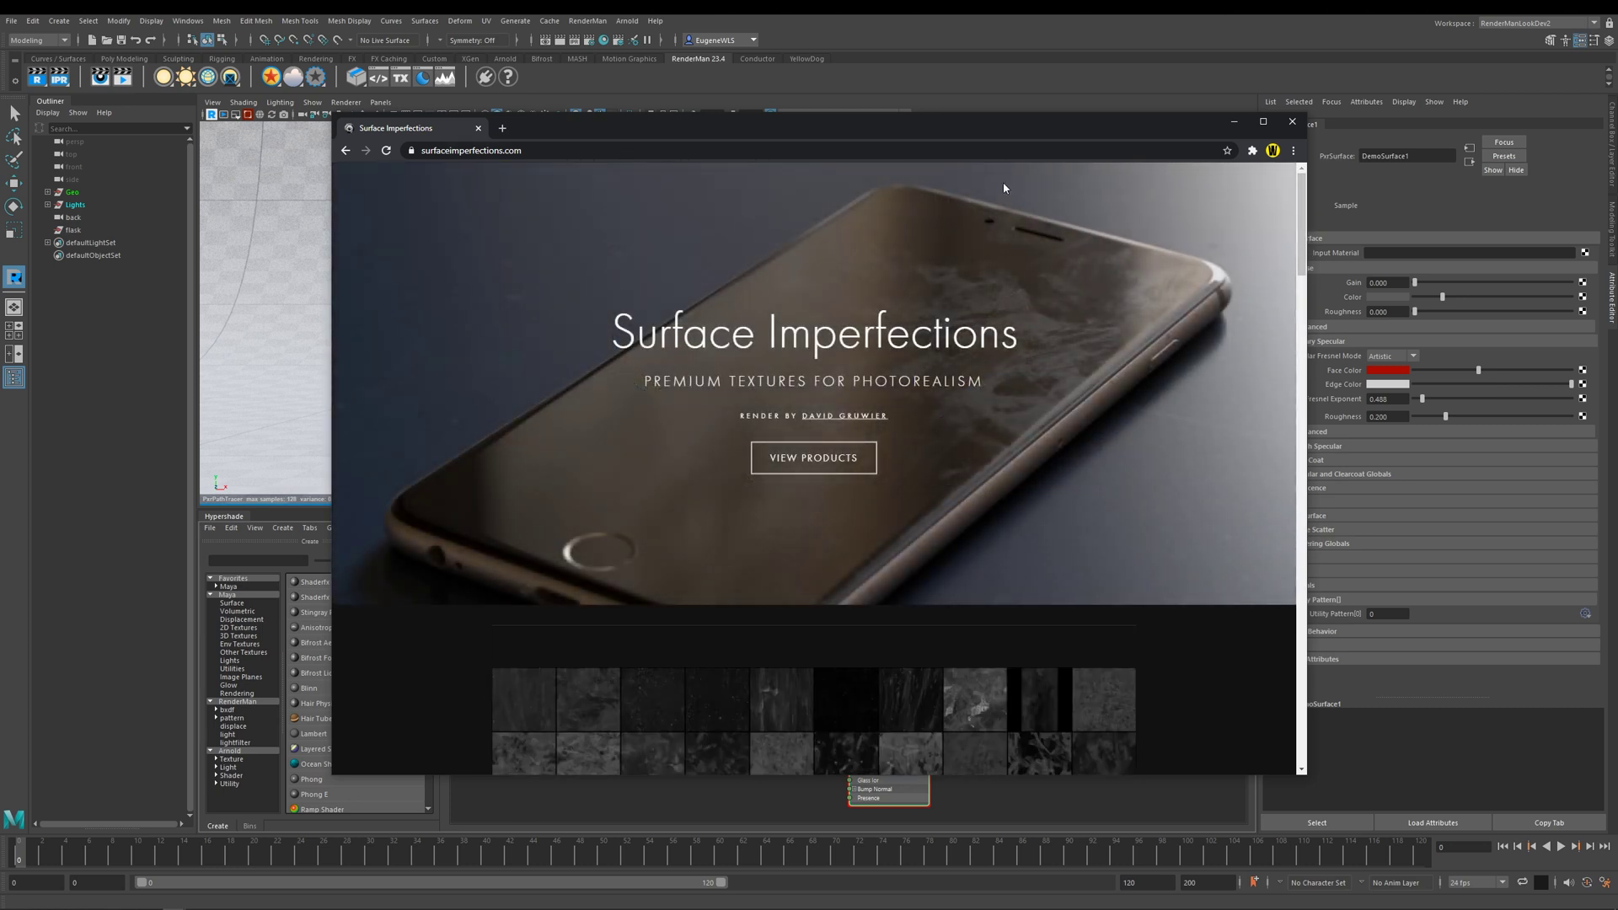
key("alt+Tab")
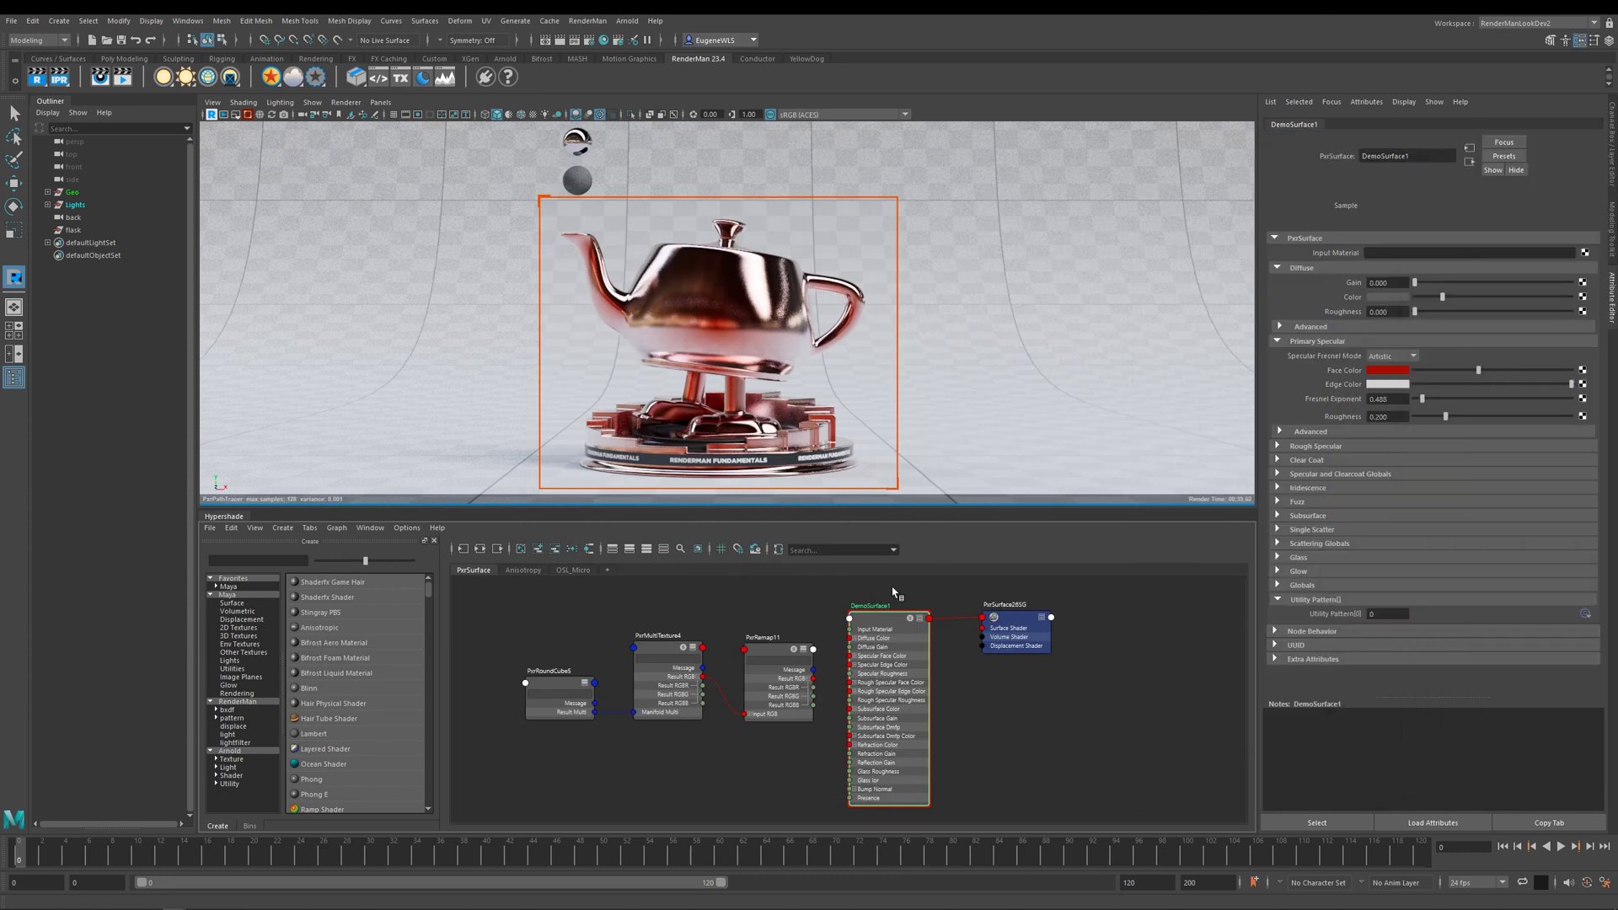
Step: Inspect the PxrMultiTexture4, PxrRoundCube5 and PxrRemap11 node settings, then reselect DemoSurface1
left_click(659, 645)
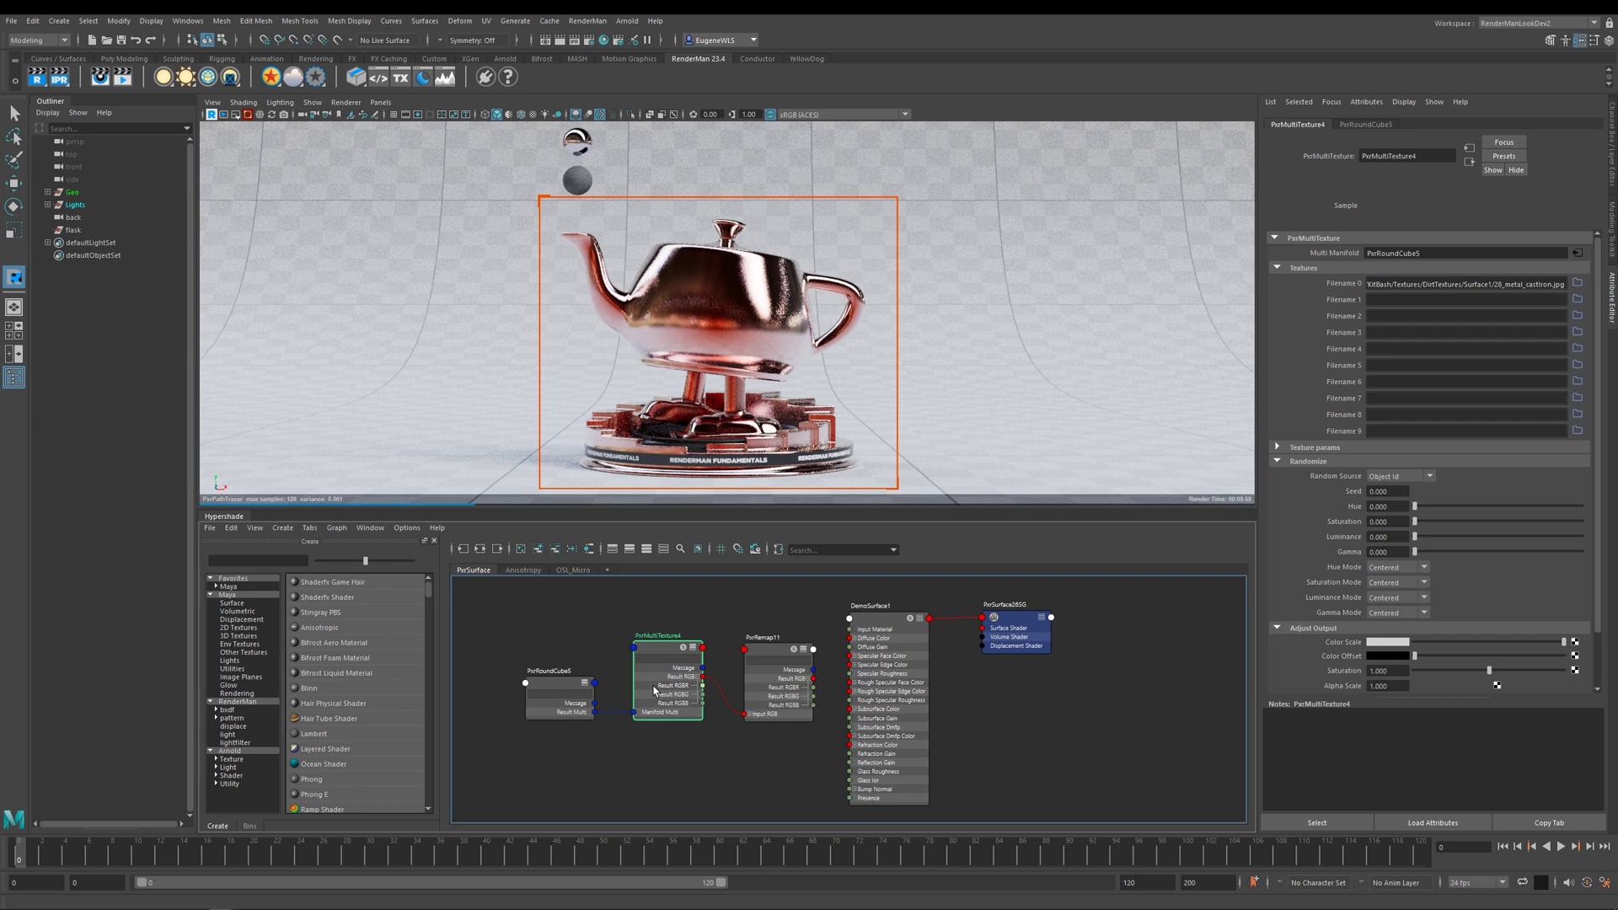
left_click(554, 686)
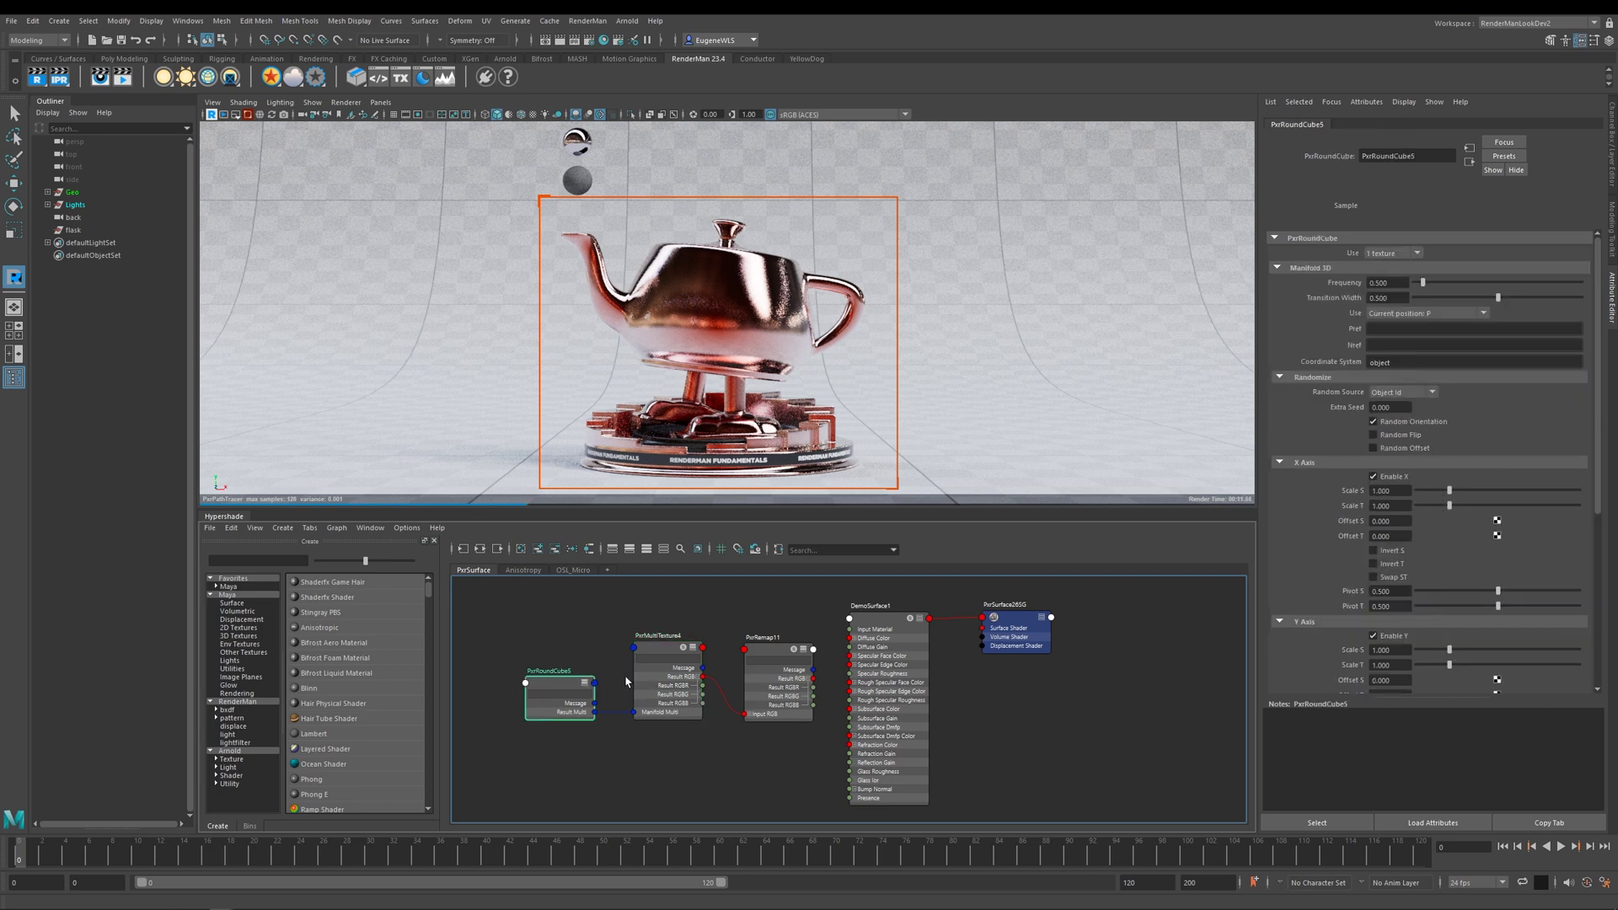
left_click(773, 654)
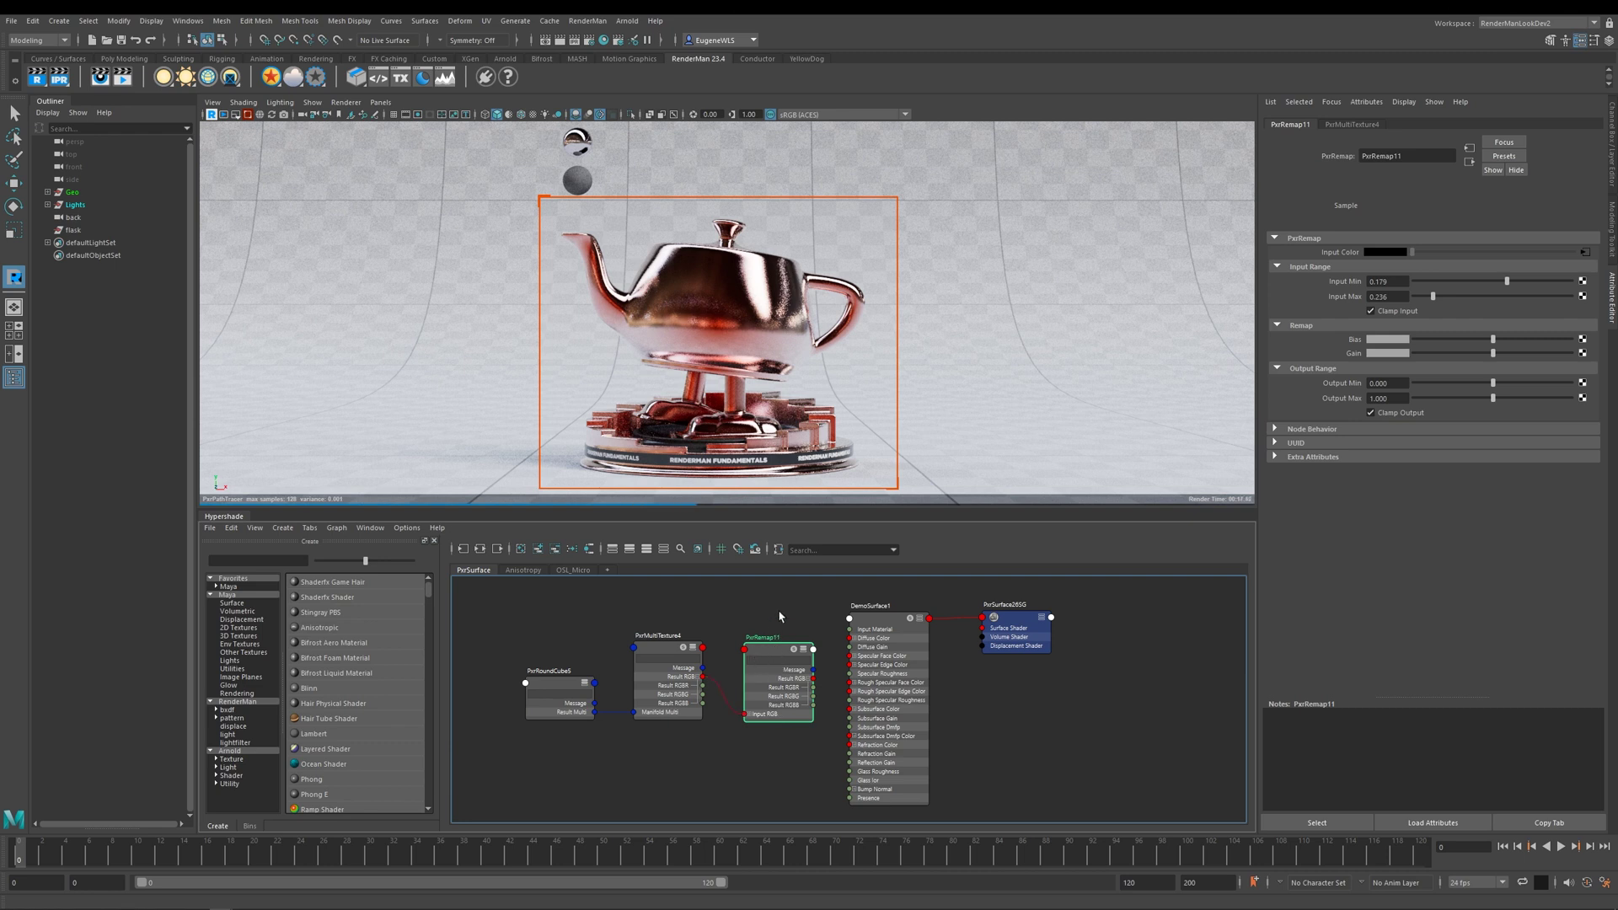
left_click(888, 622)
Step: Reset the Primary Specular face colour to default, make it fully white, and select the Fresnel Exponent value
right_click(1344, 369)
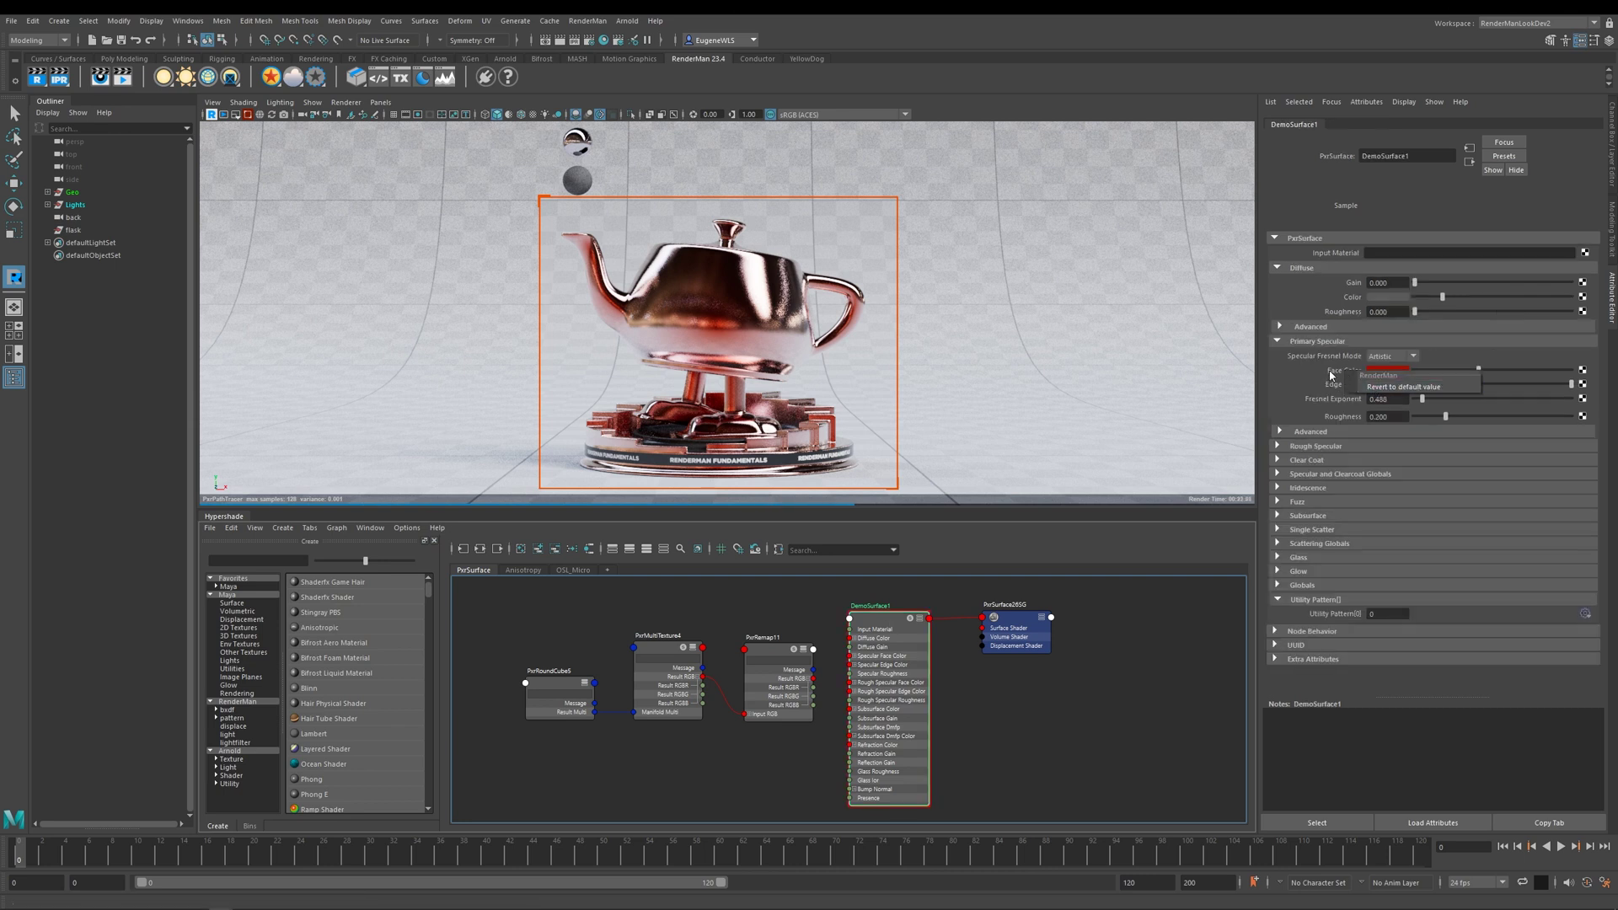
right_click(1330, 371)
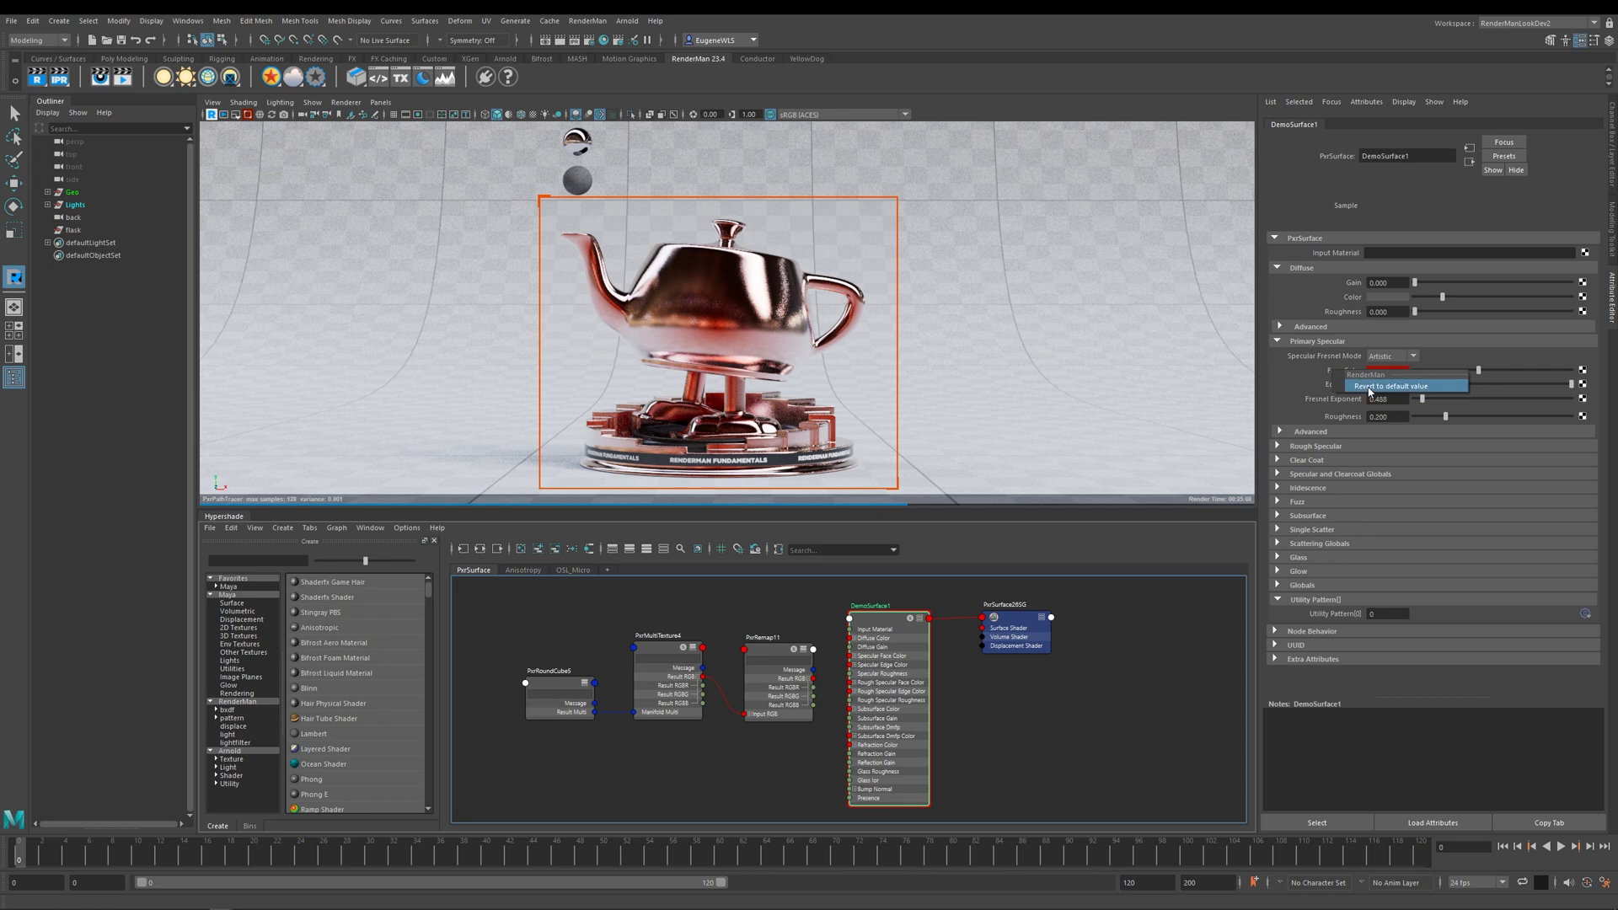
left_click(1374, 386)
left_click_drag(1426, 376, 1522, 371)
double_click(1382, 398)
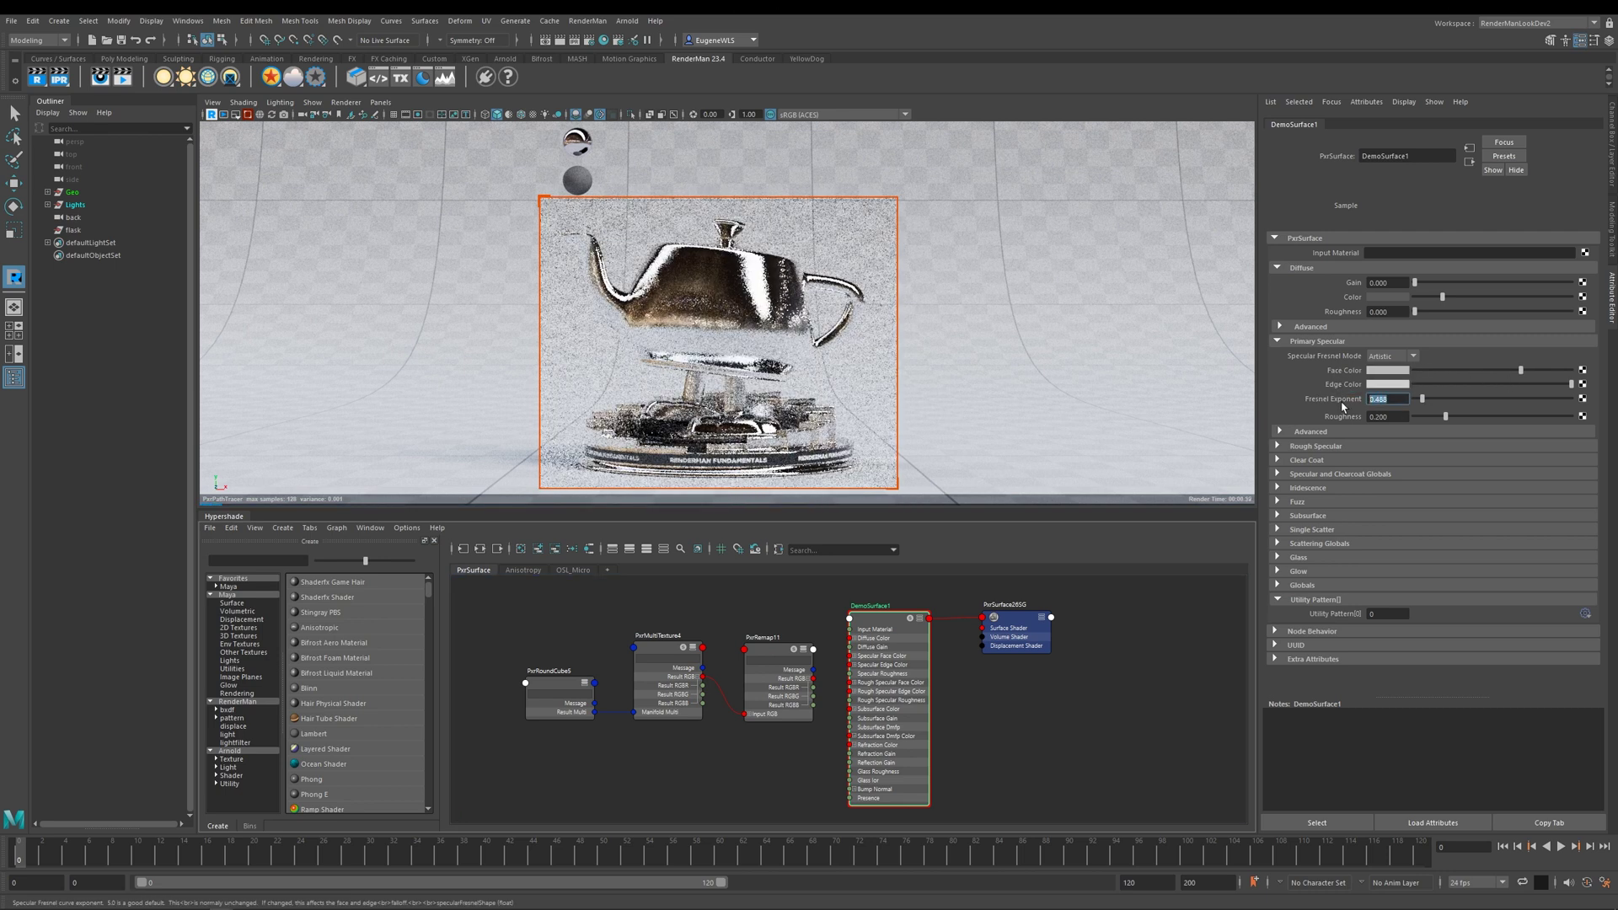
key("ctrl+a")
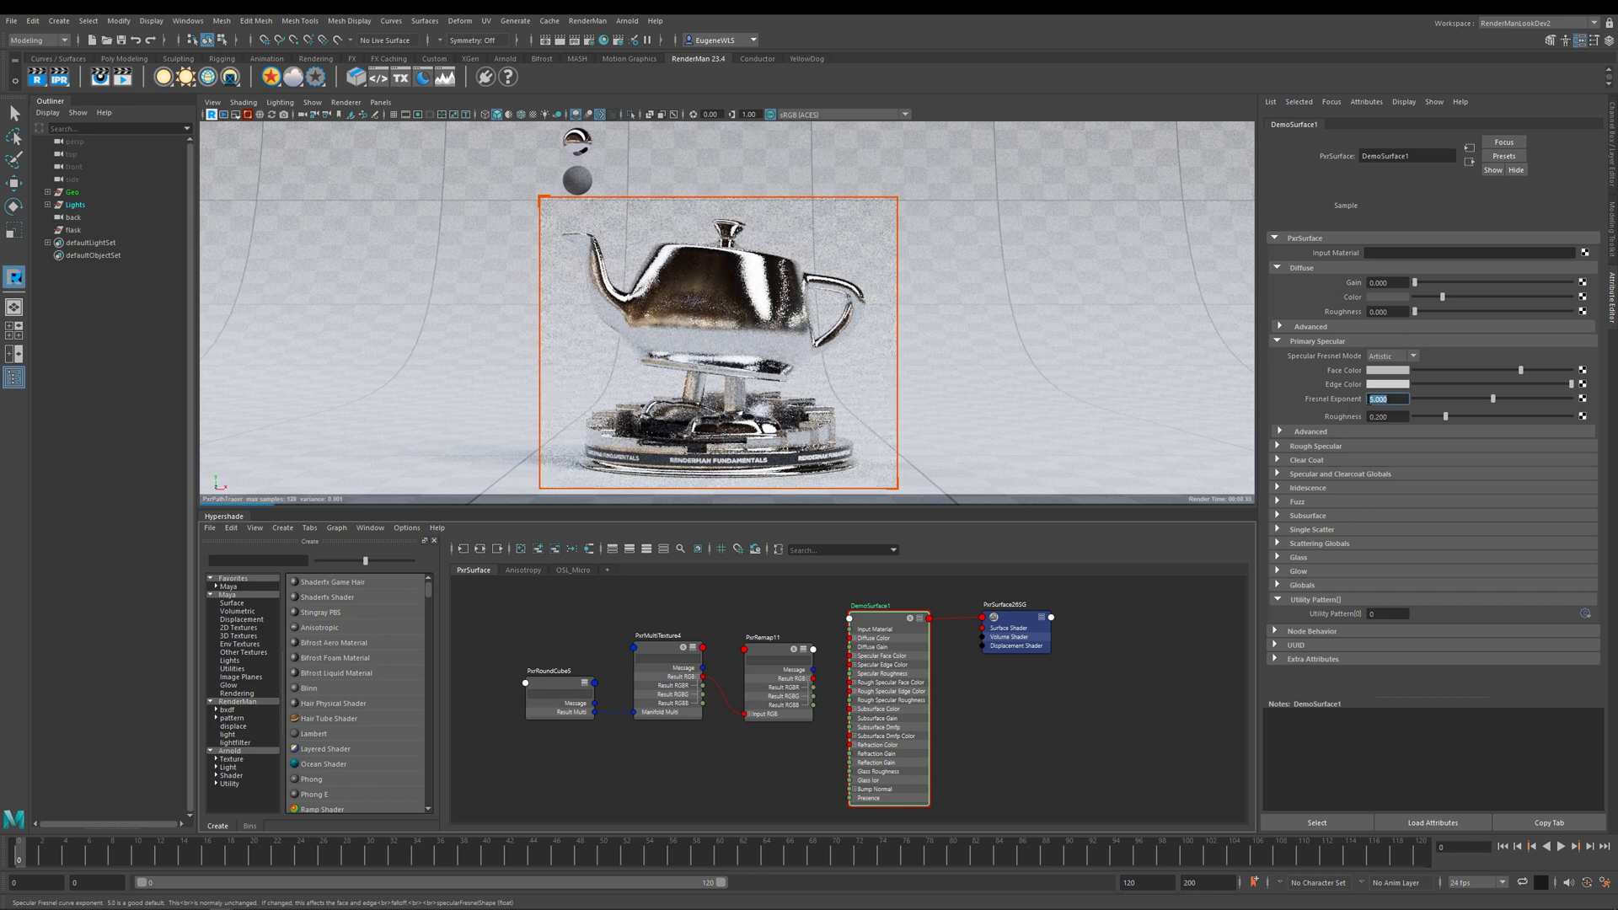
Step: Connect PxrRemap11's output to Specular Roughness and lower its Input Min to -0.016
left_click(825, 694)
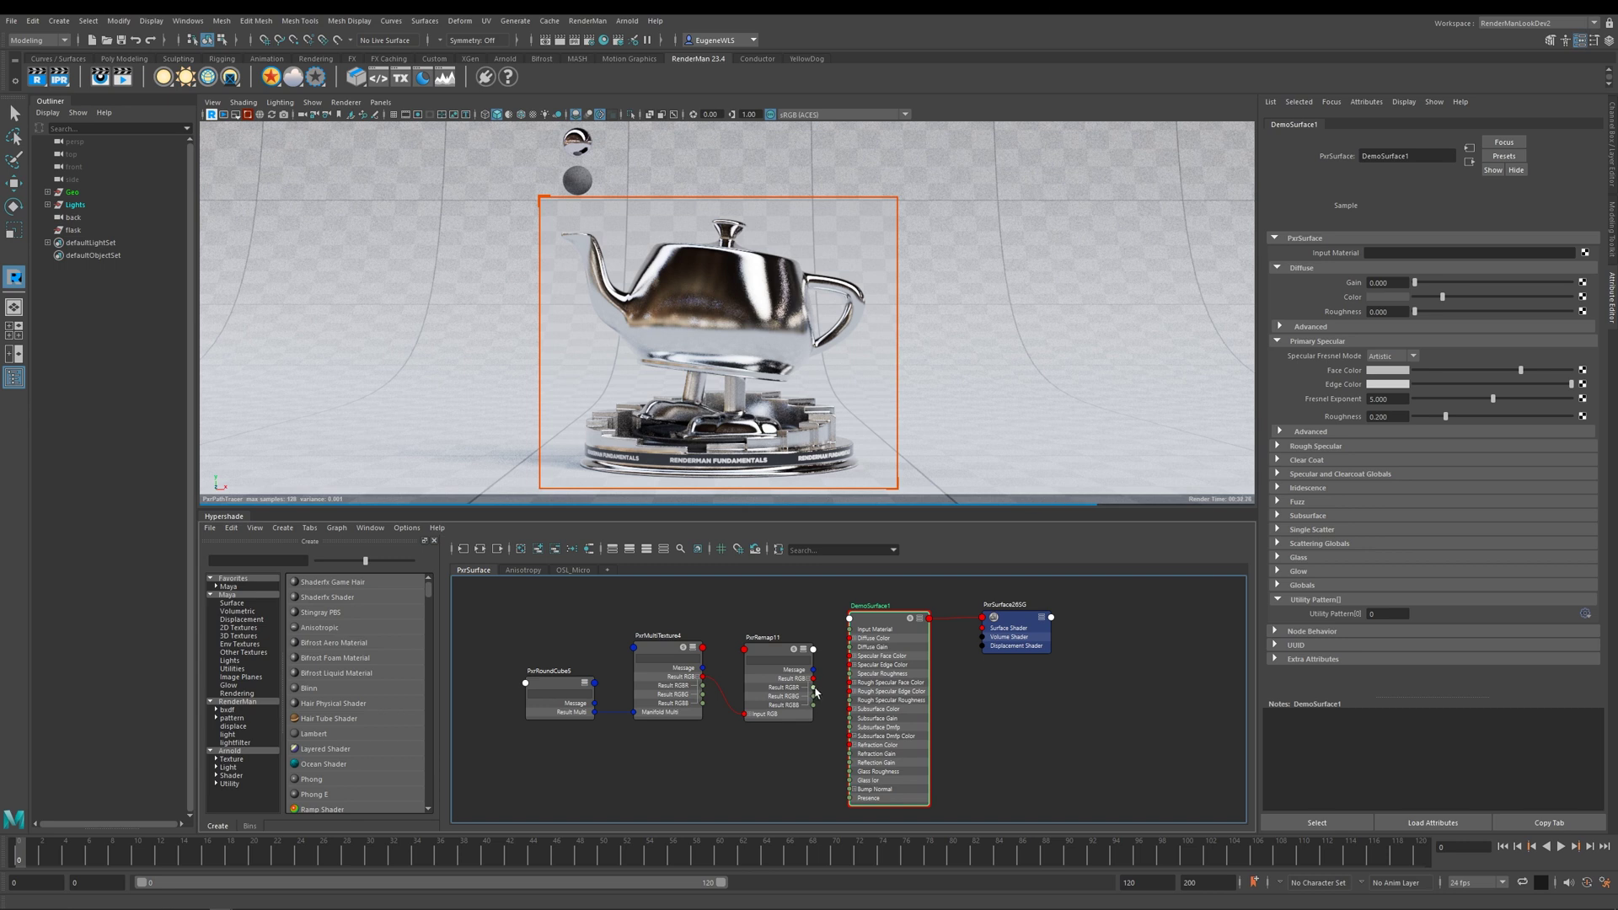
left_click_drag(814, 687, 852, 674)
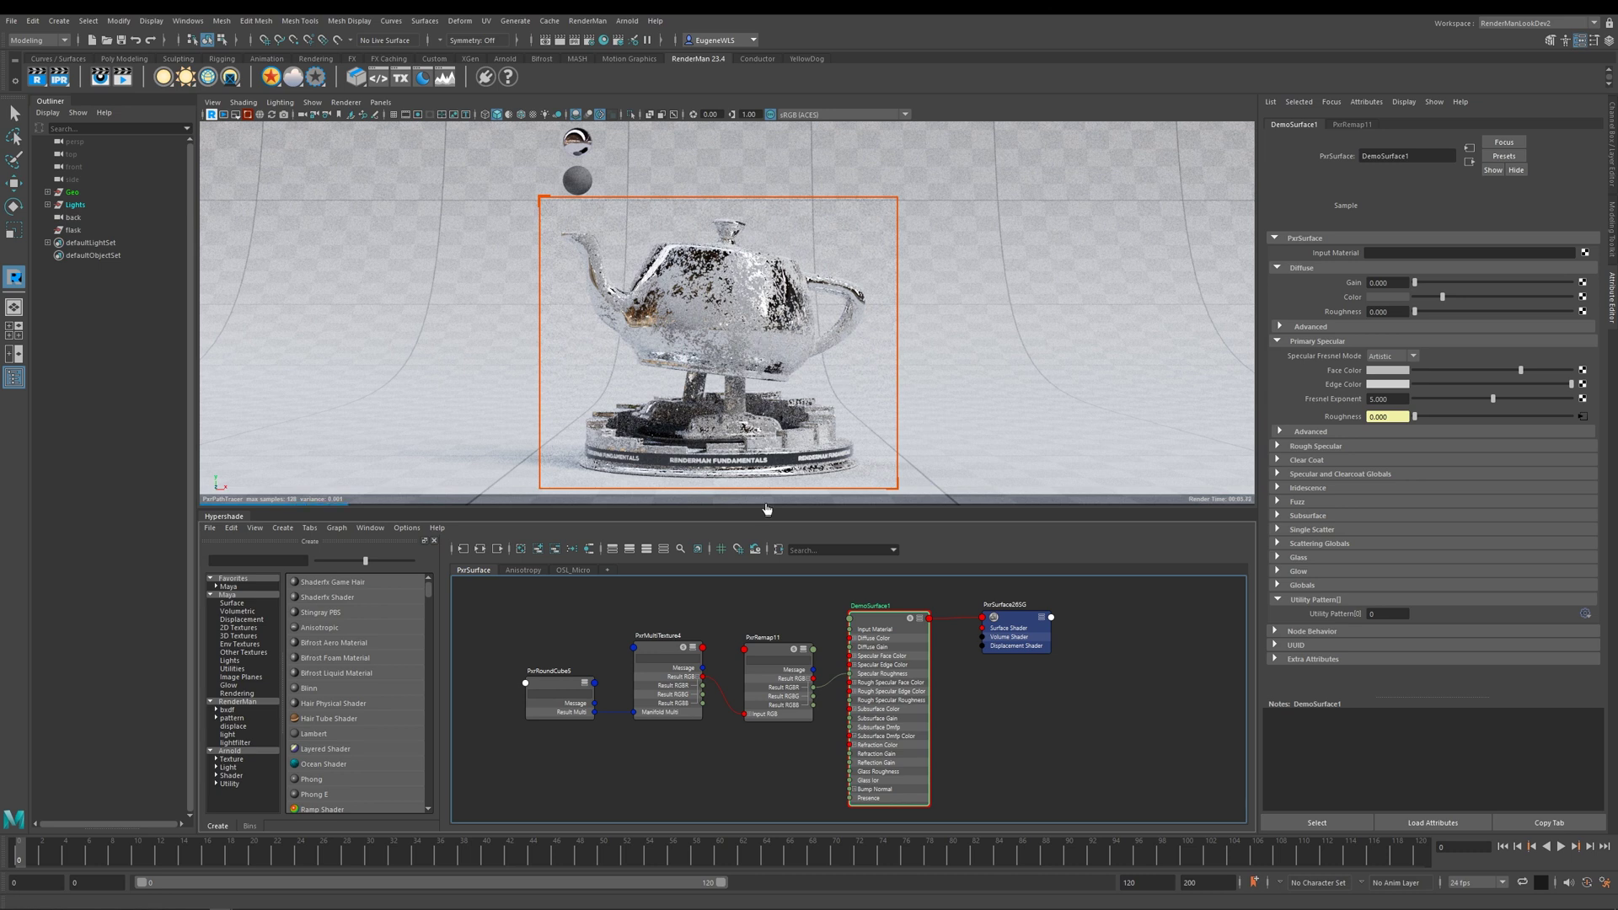
left_click(771, 650)
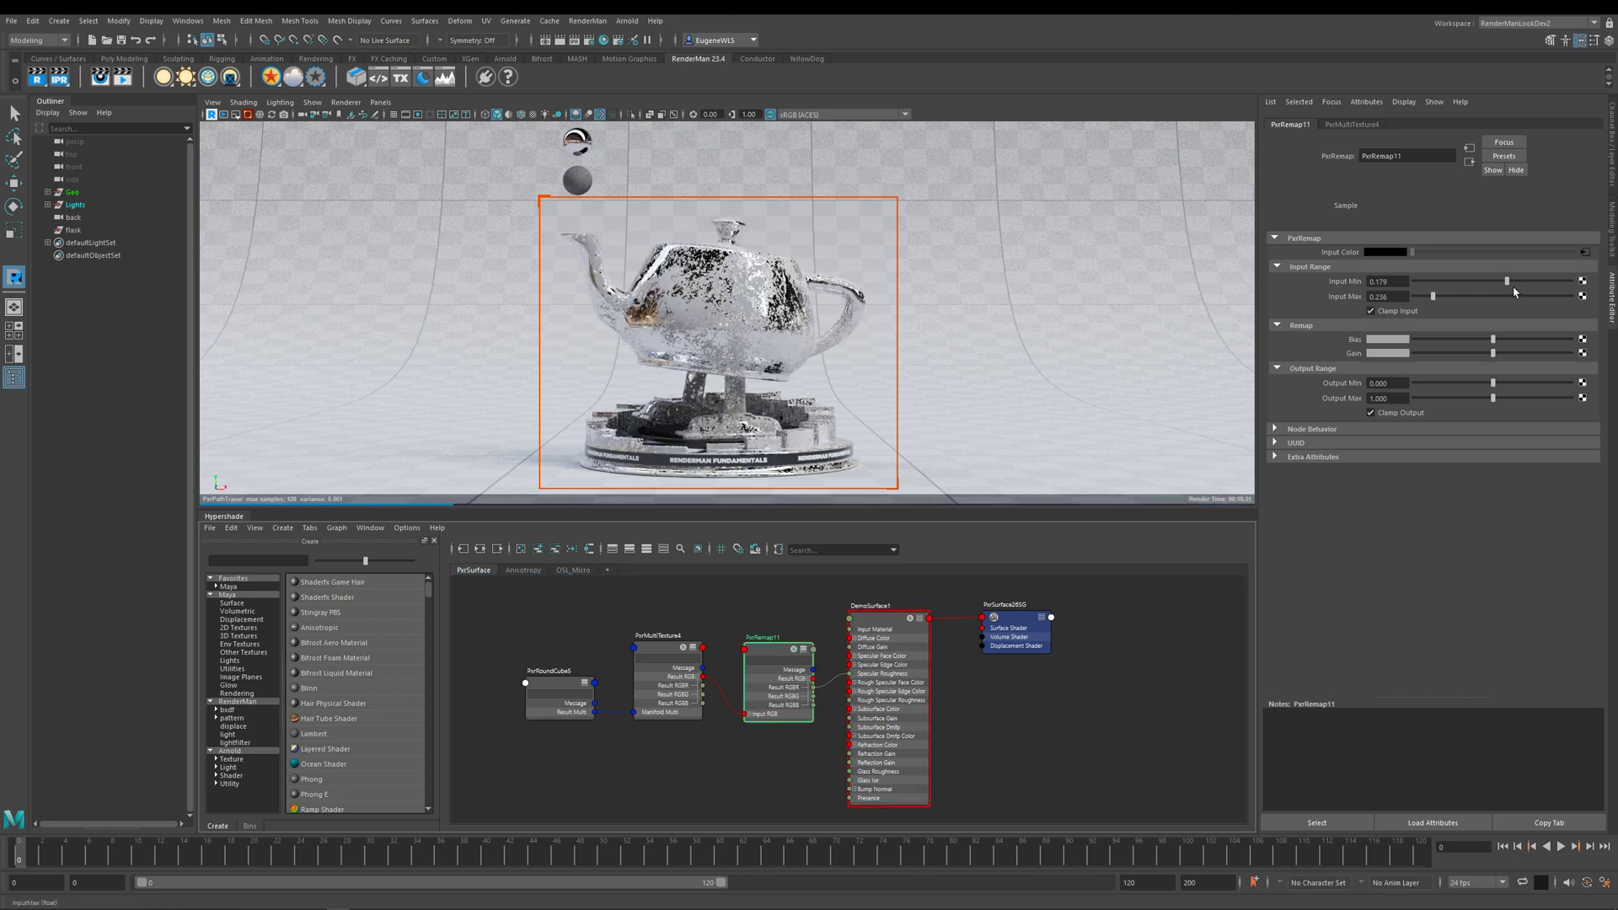
left_click_drag(1510, 286, 1491, 287)
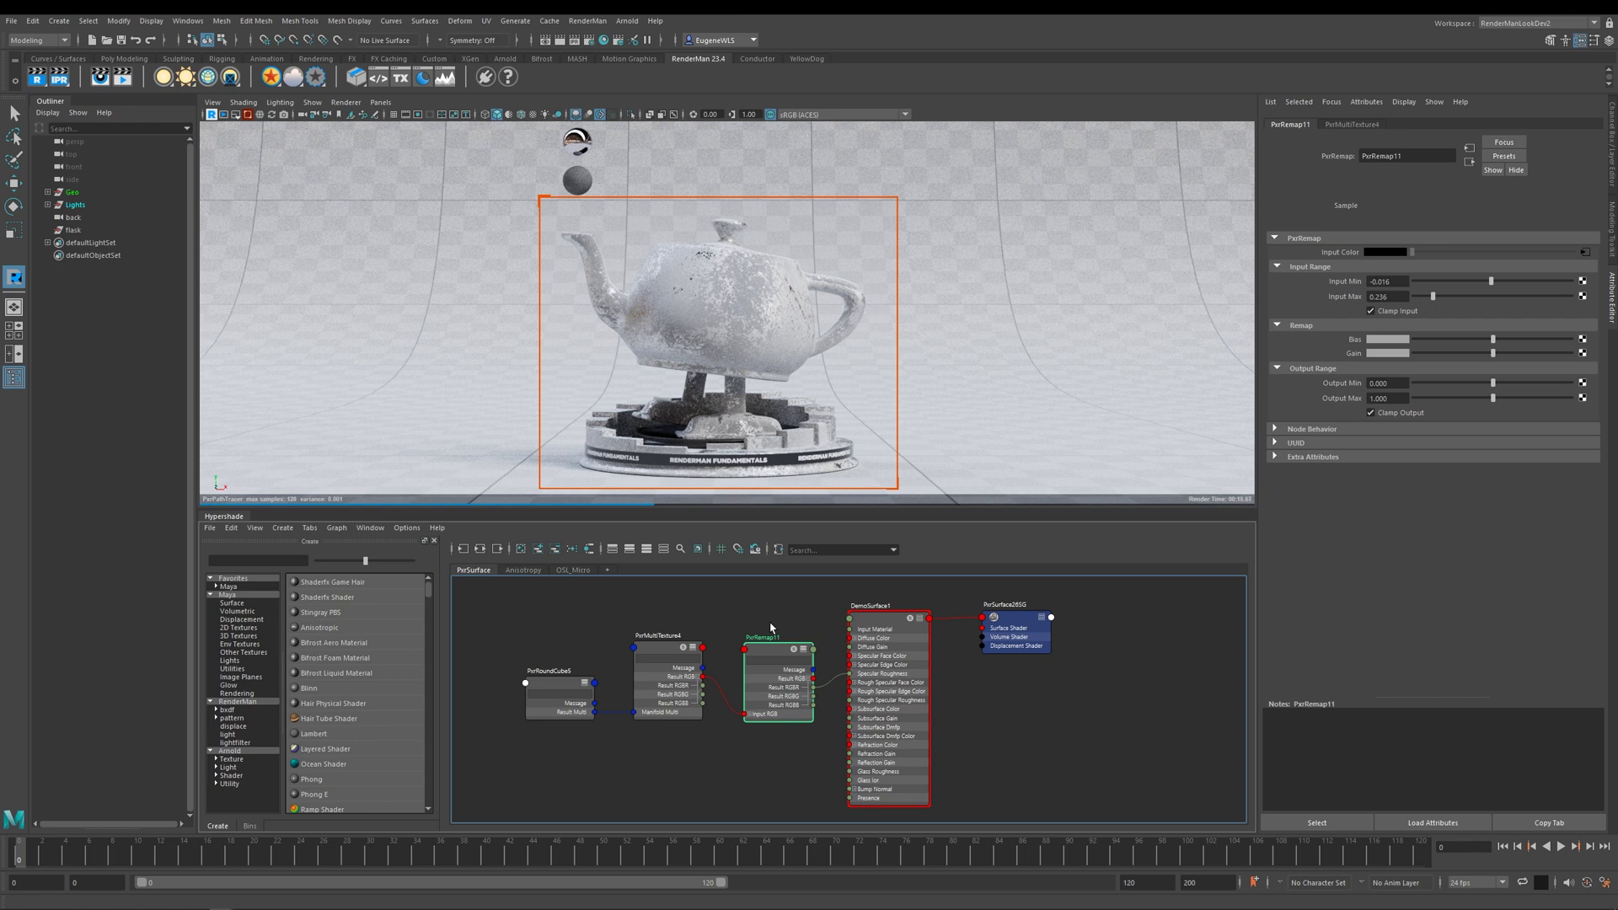
Step: Delete the PxrRemap11-to-DemoSurface1 roughness link and expand the Primary Specular Advanced settings
left_click(885, 689)
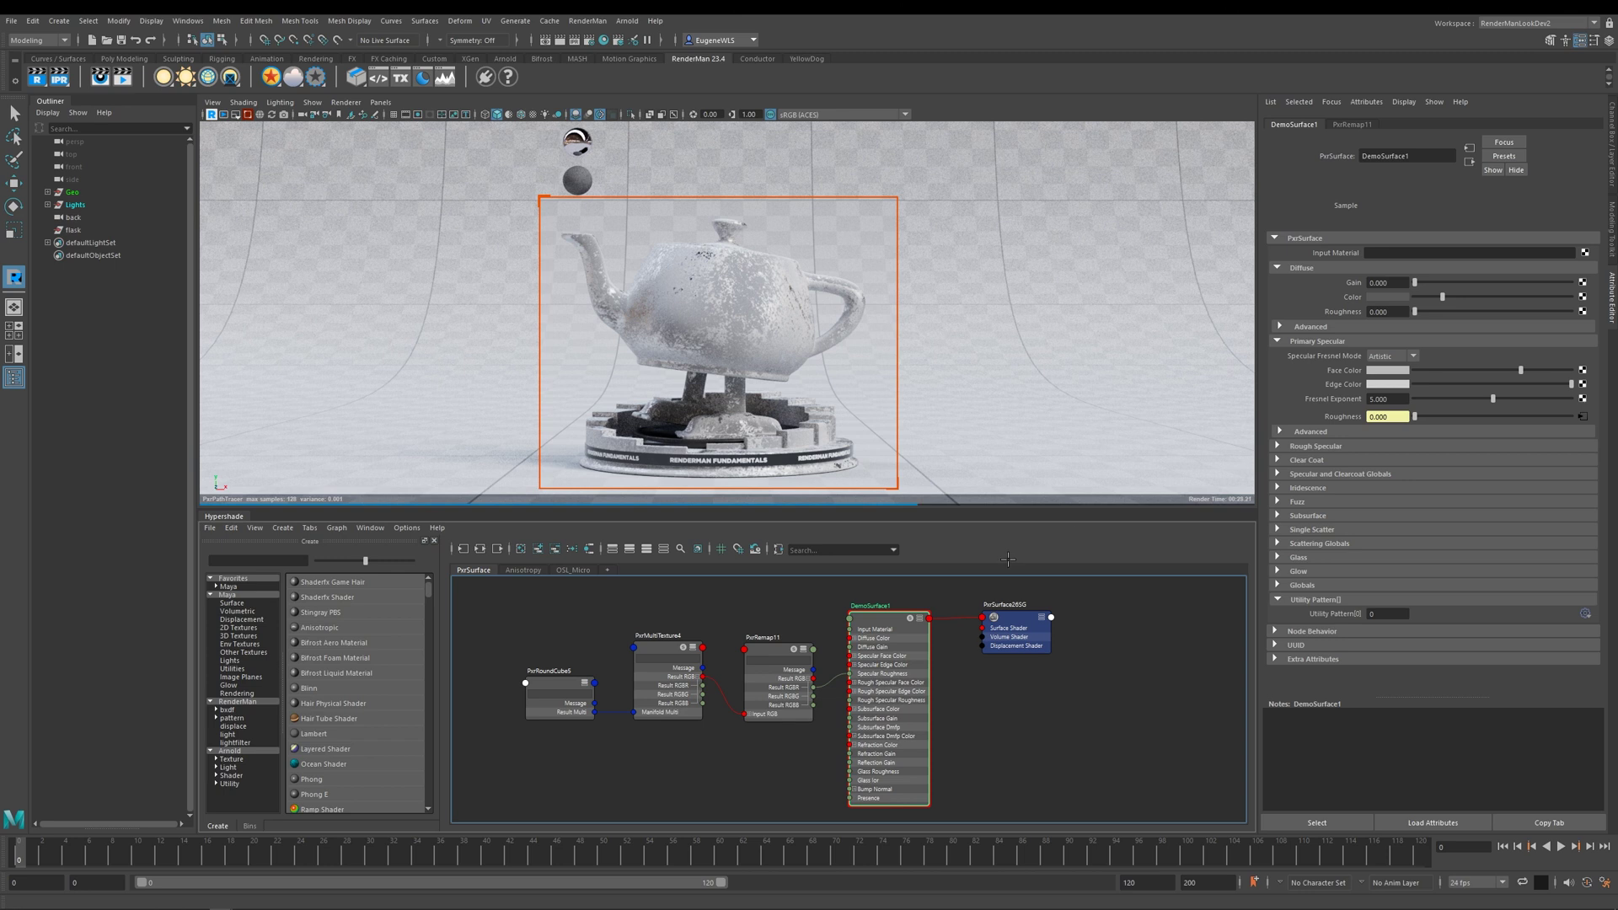
left_click(832, 684)
key("Delete")
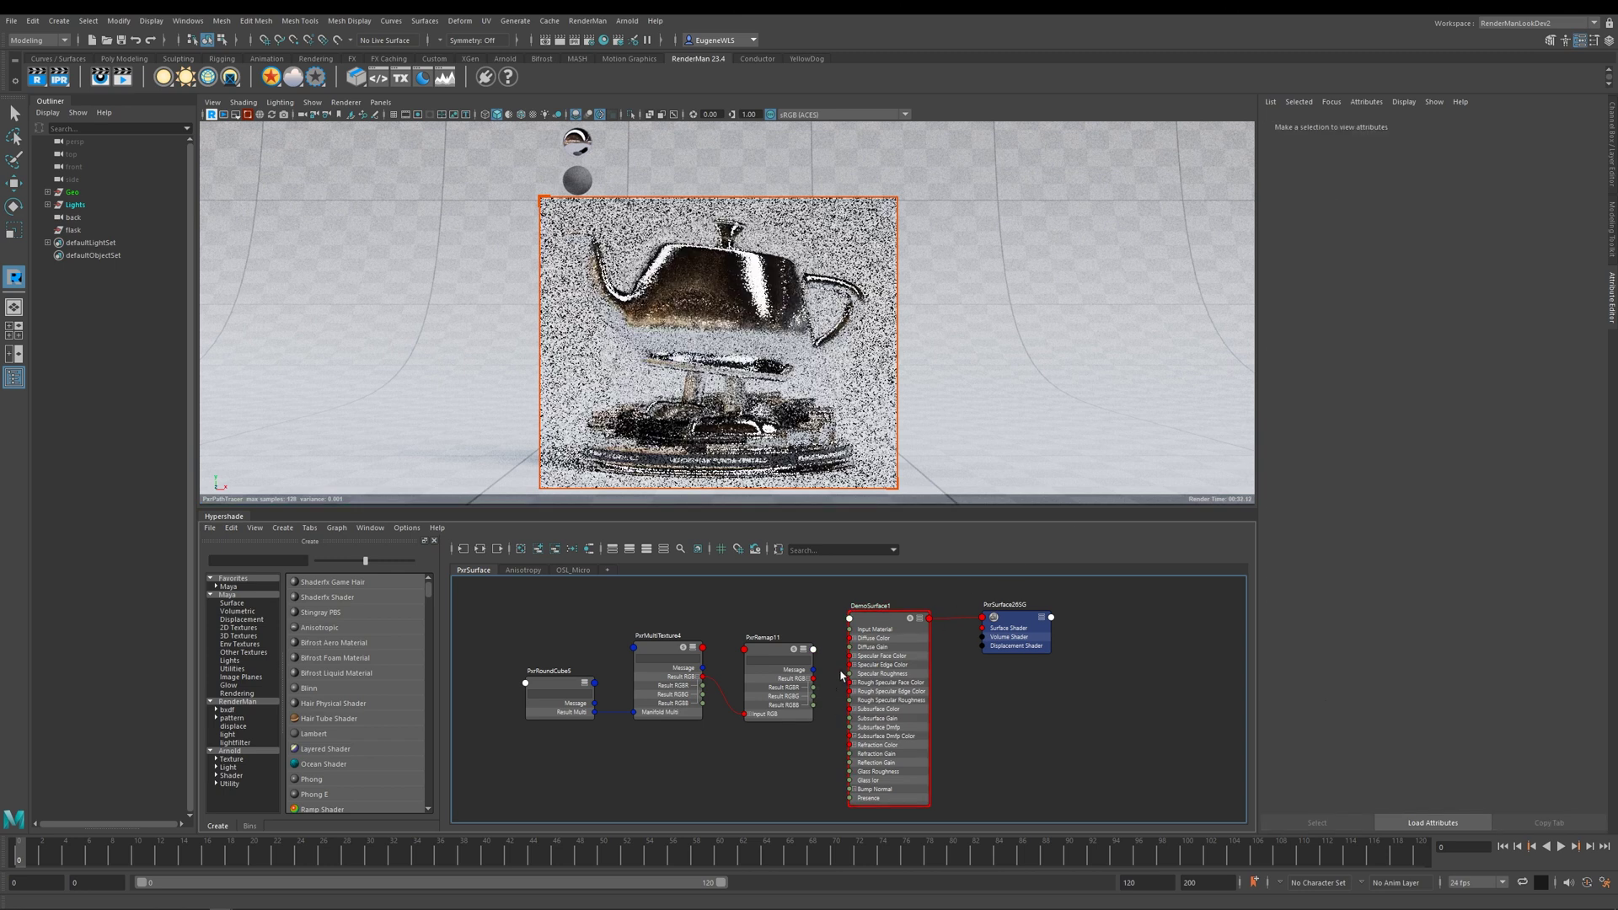
left_click(879, 623)
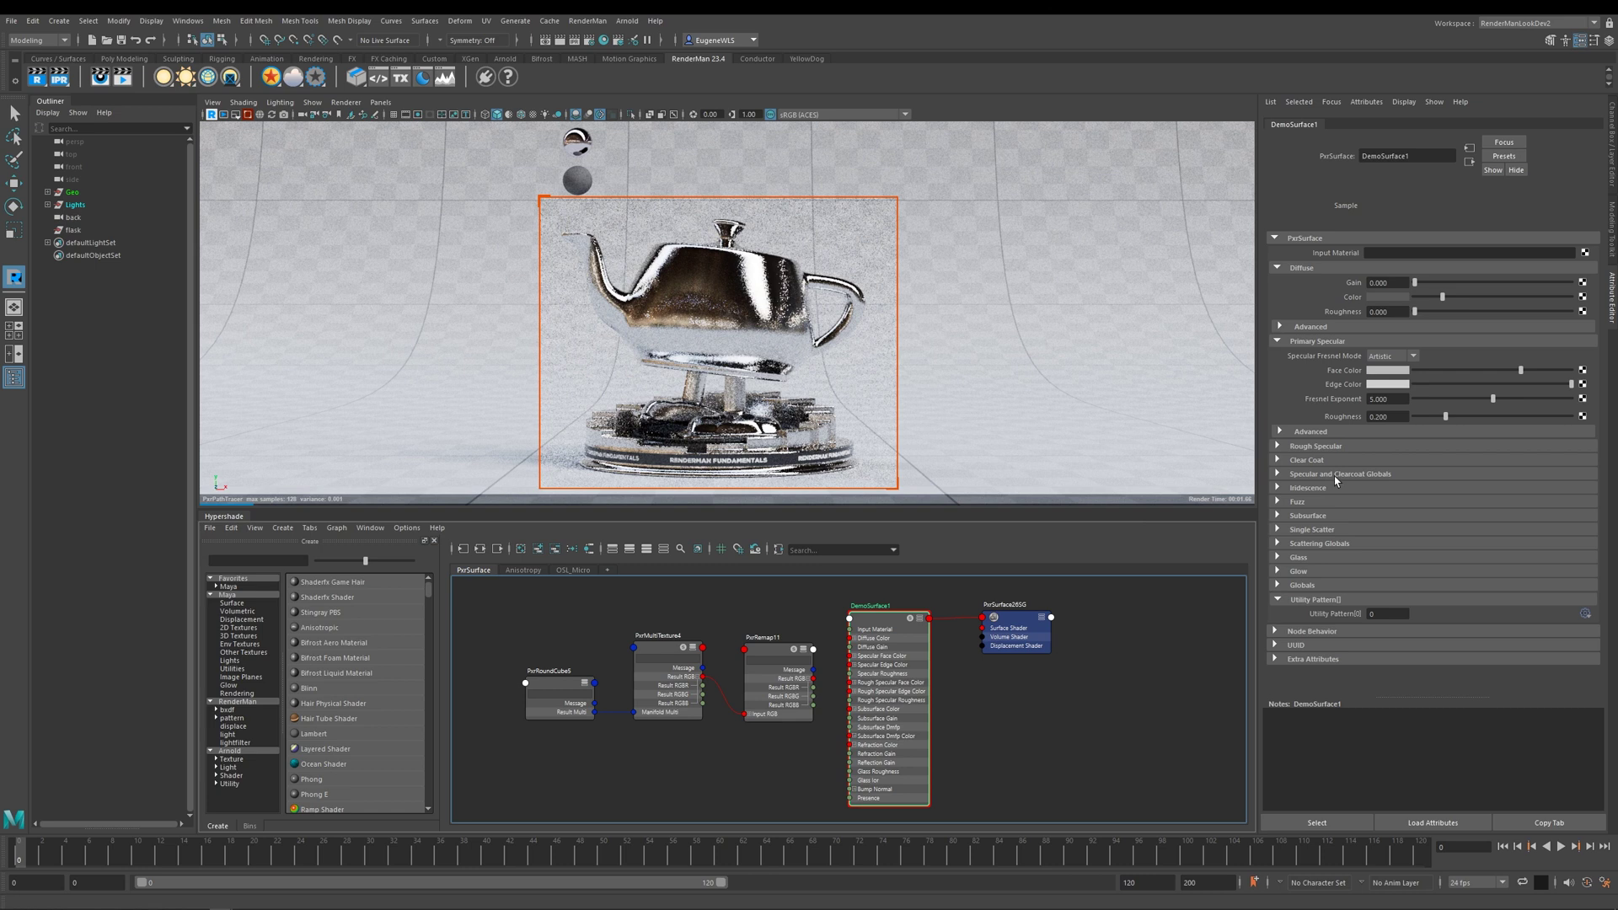
left_click(1311, 431)
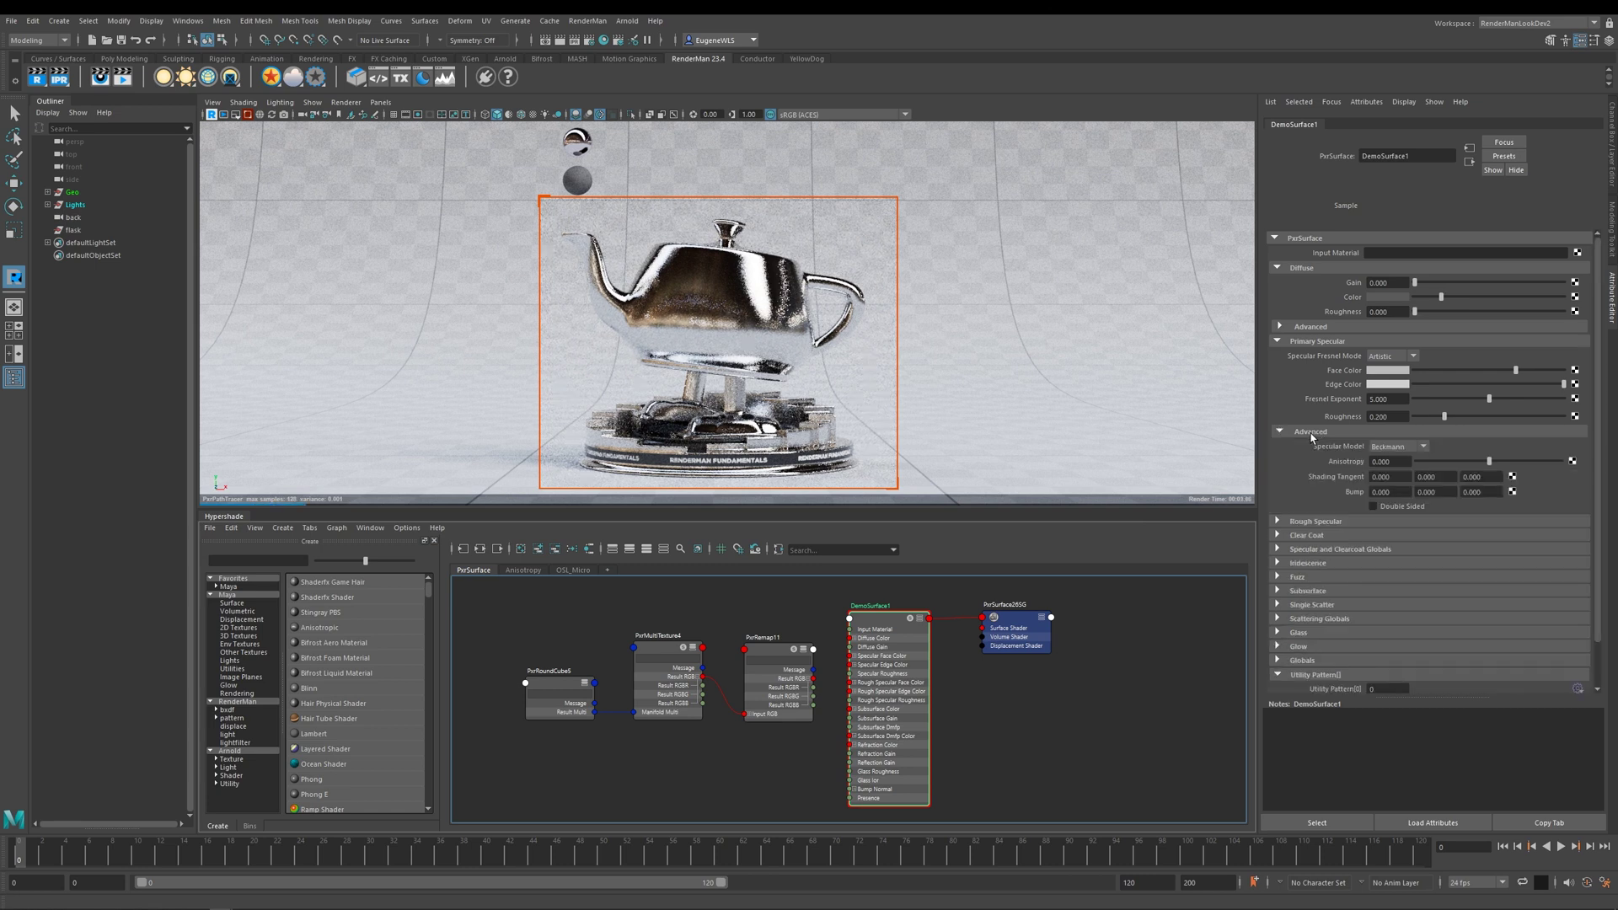
Step: Under Primary Specular > Advanced, change Specular Model from Beckmann to Ggx
left_click(1423, 449)
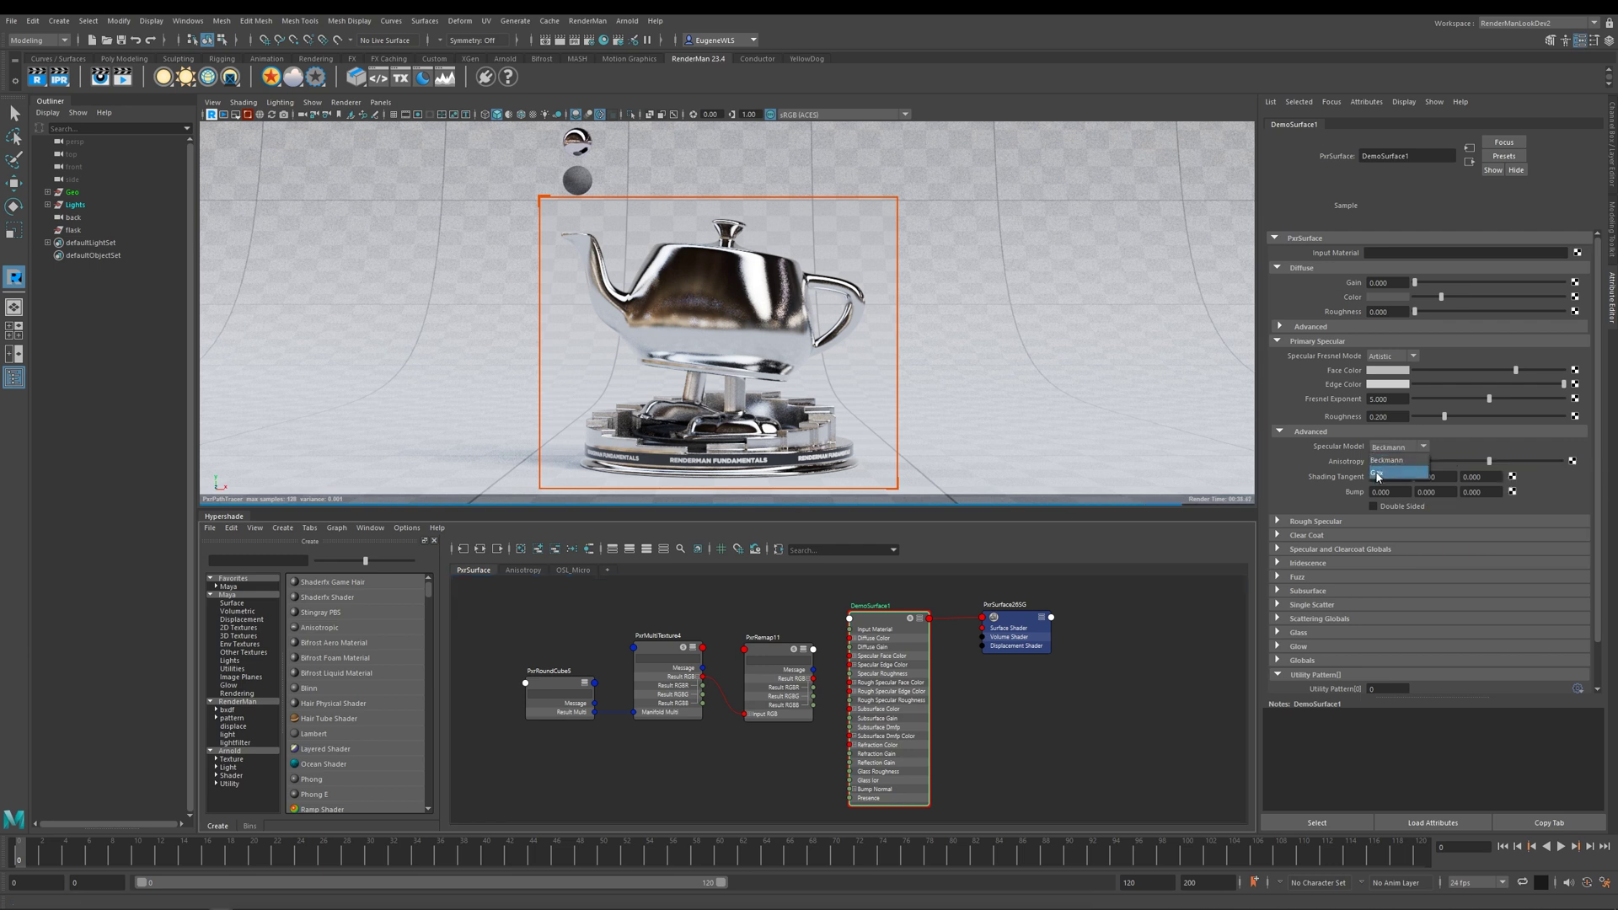
left_click(1379, 475)
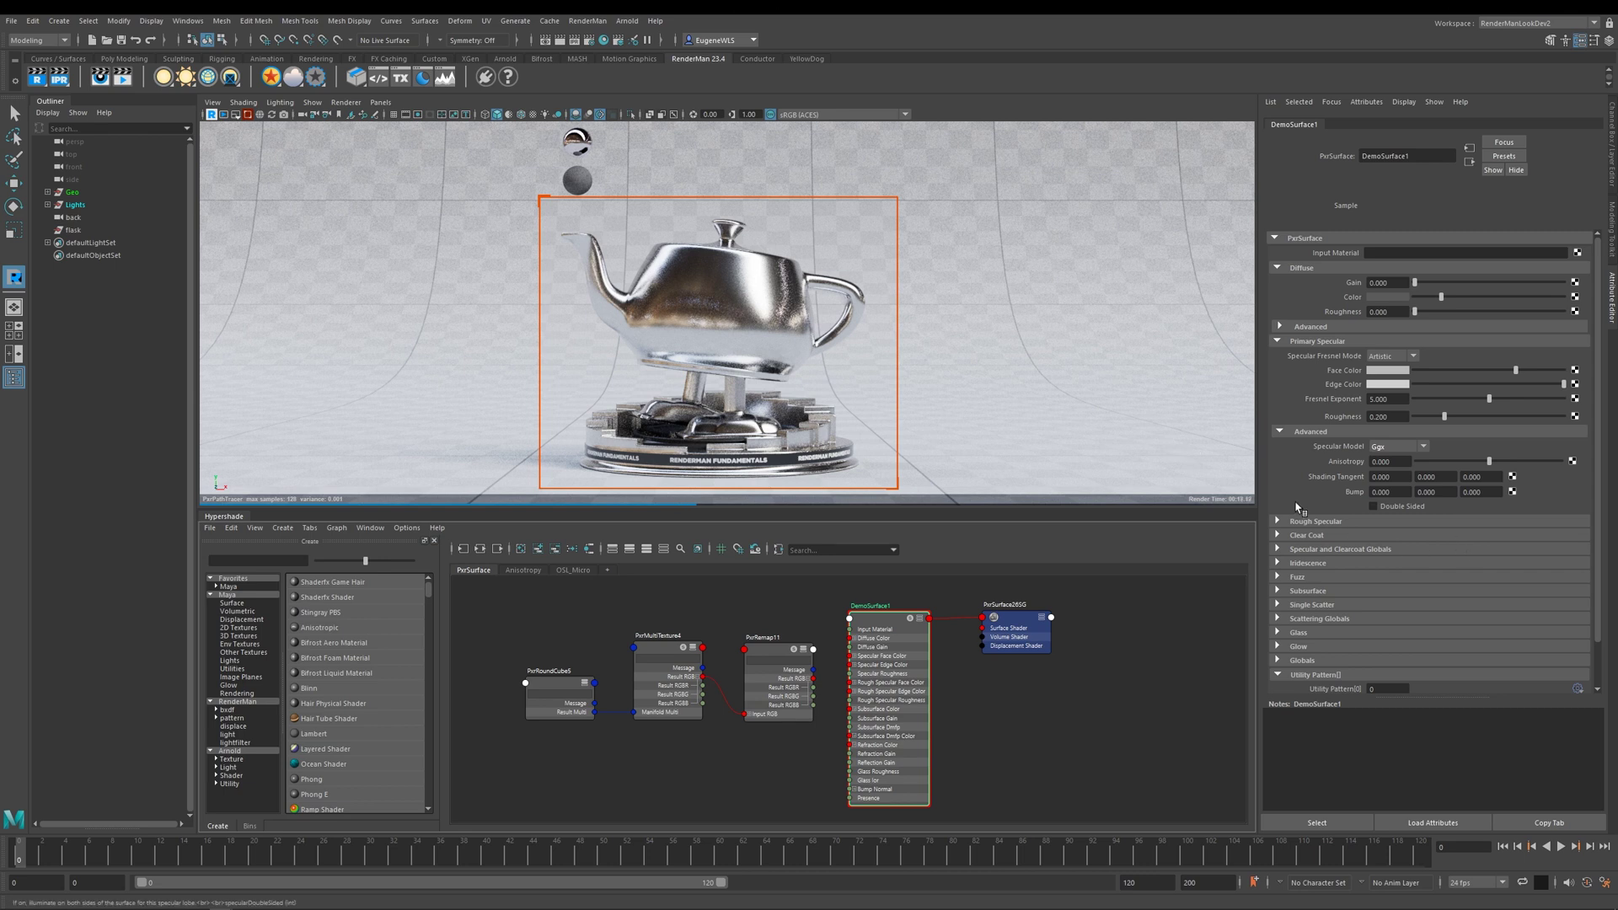
Step: Try several Anisotropy slider values, then set DemoSurface1's Primary Specular Anisotropy to -1
key("w")
left_click_drag(1489, 461, 1362, 459)
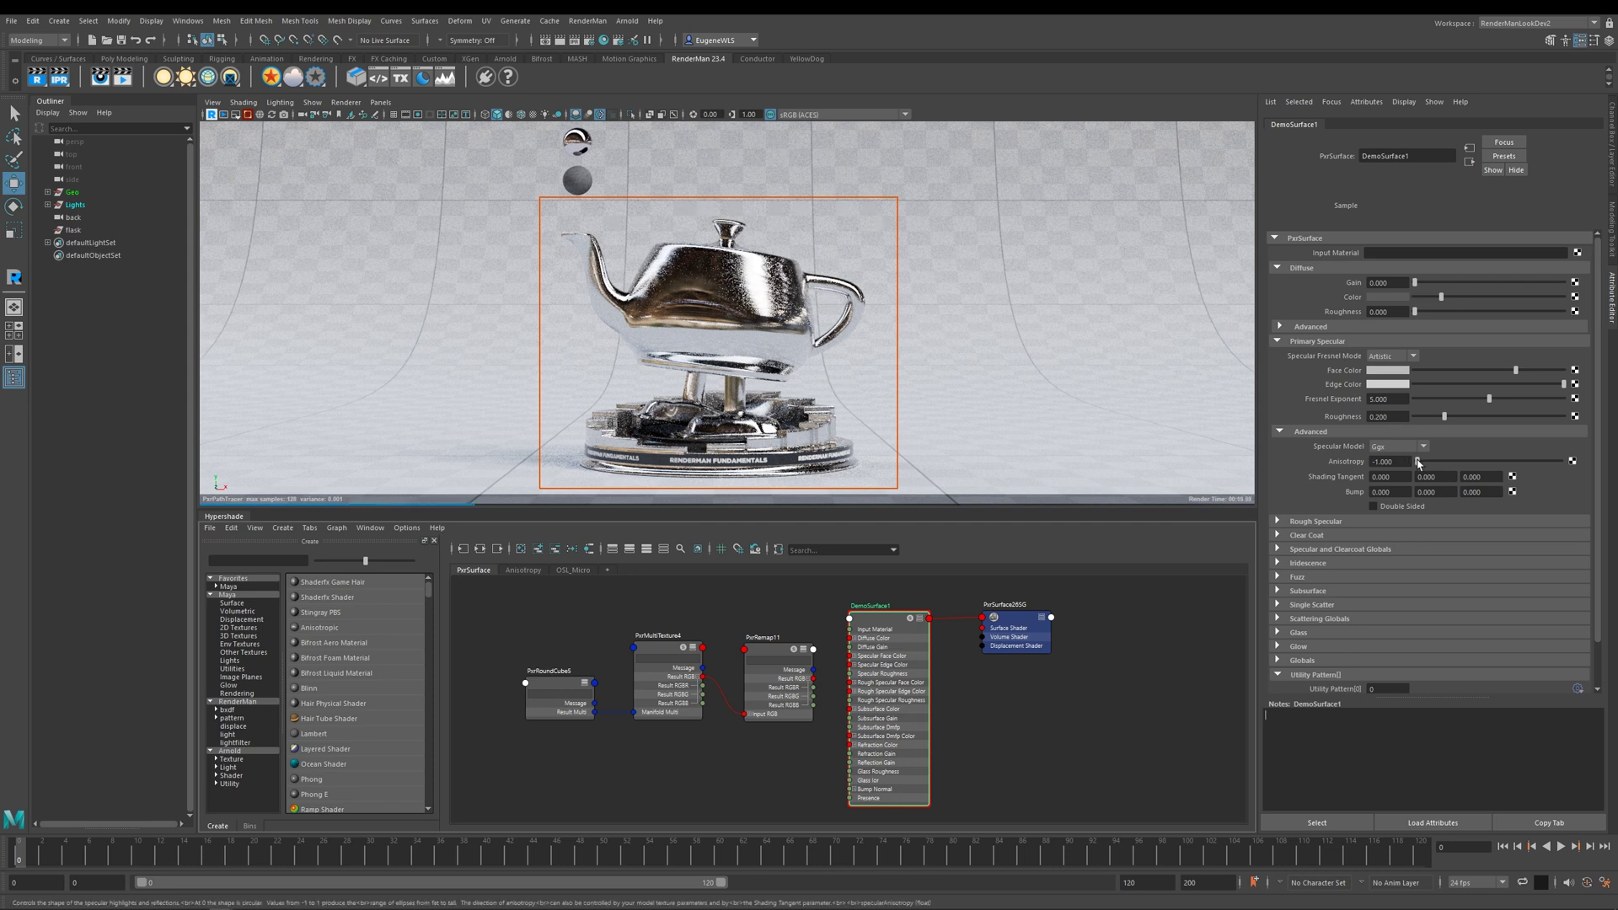
left_click_drag(1416, 461, 1578, 469)
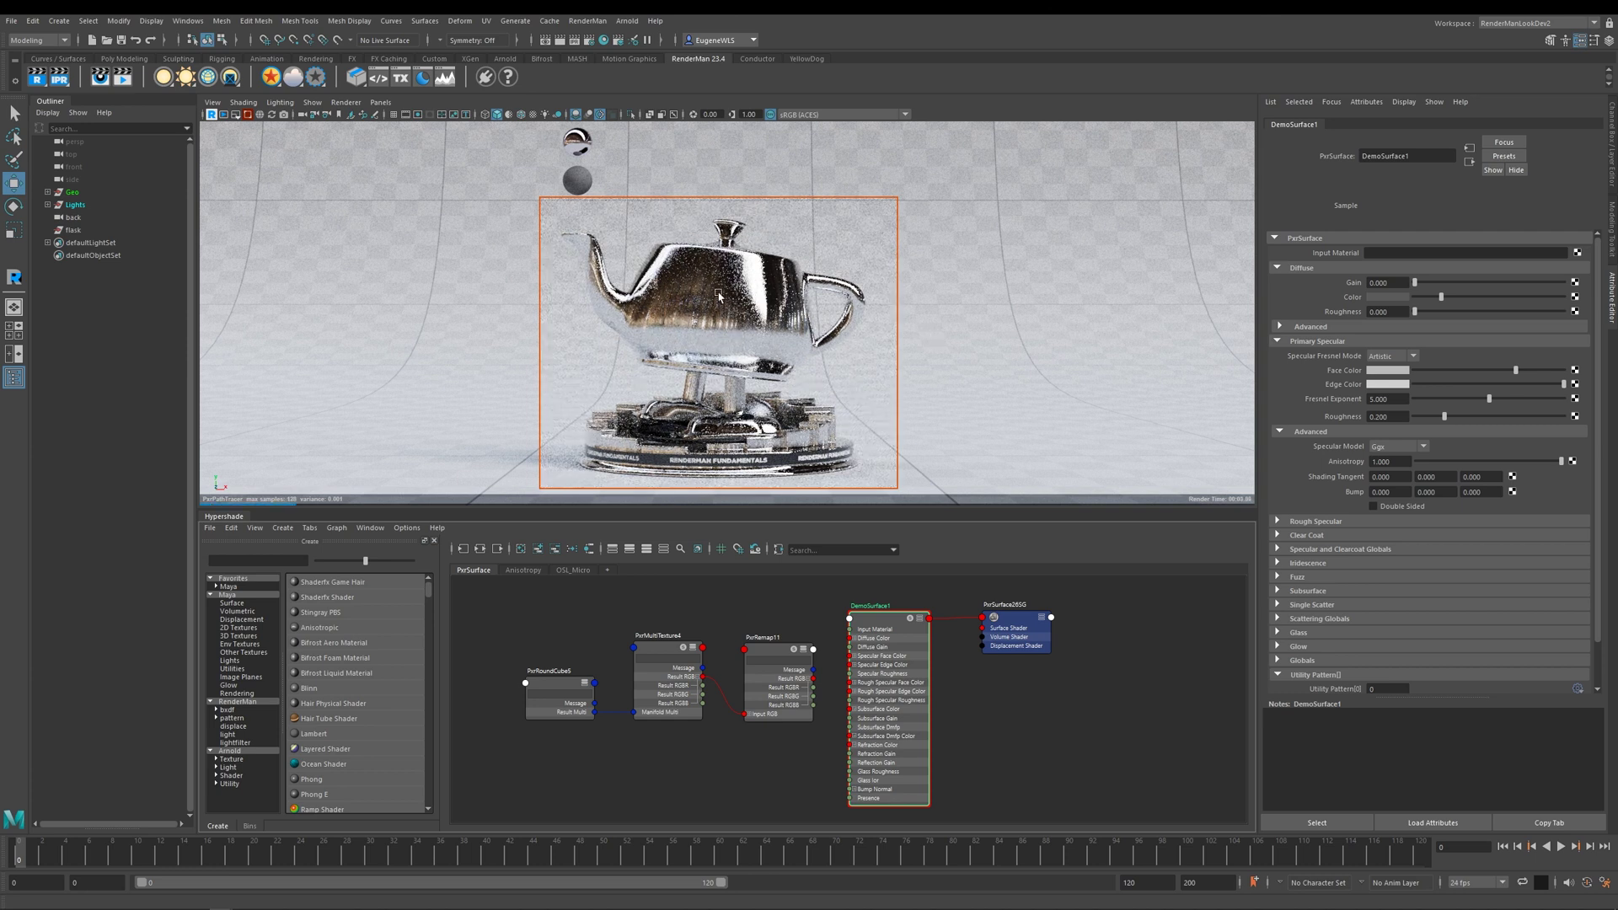
double_click(1391, 462)
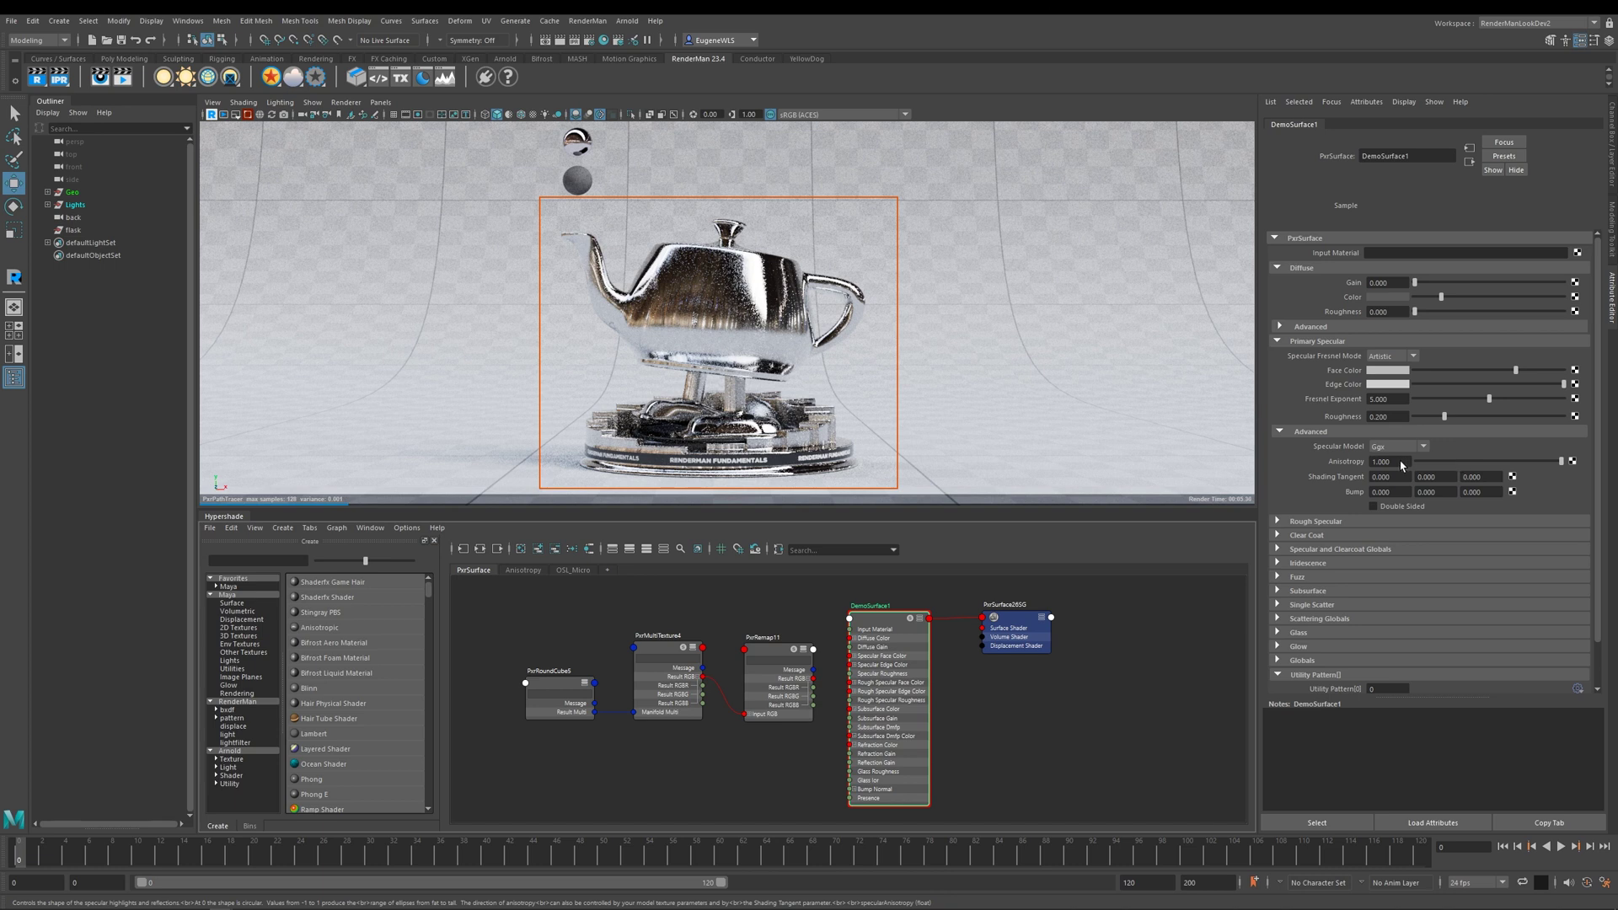
type("-1")
key("Return")
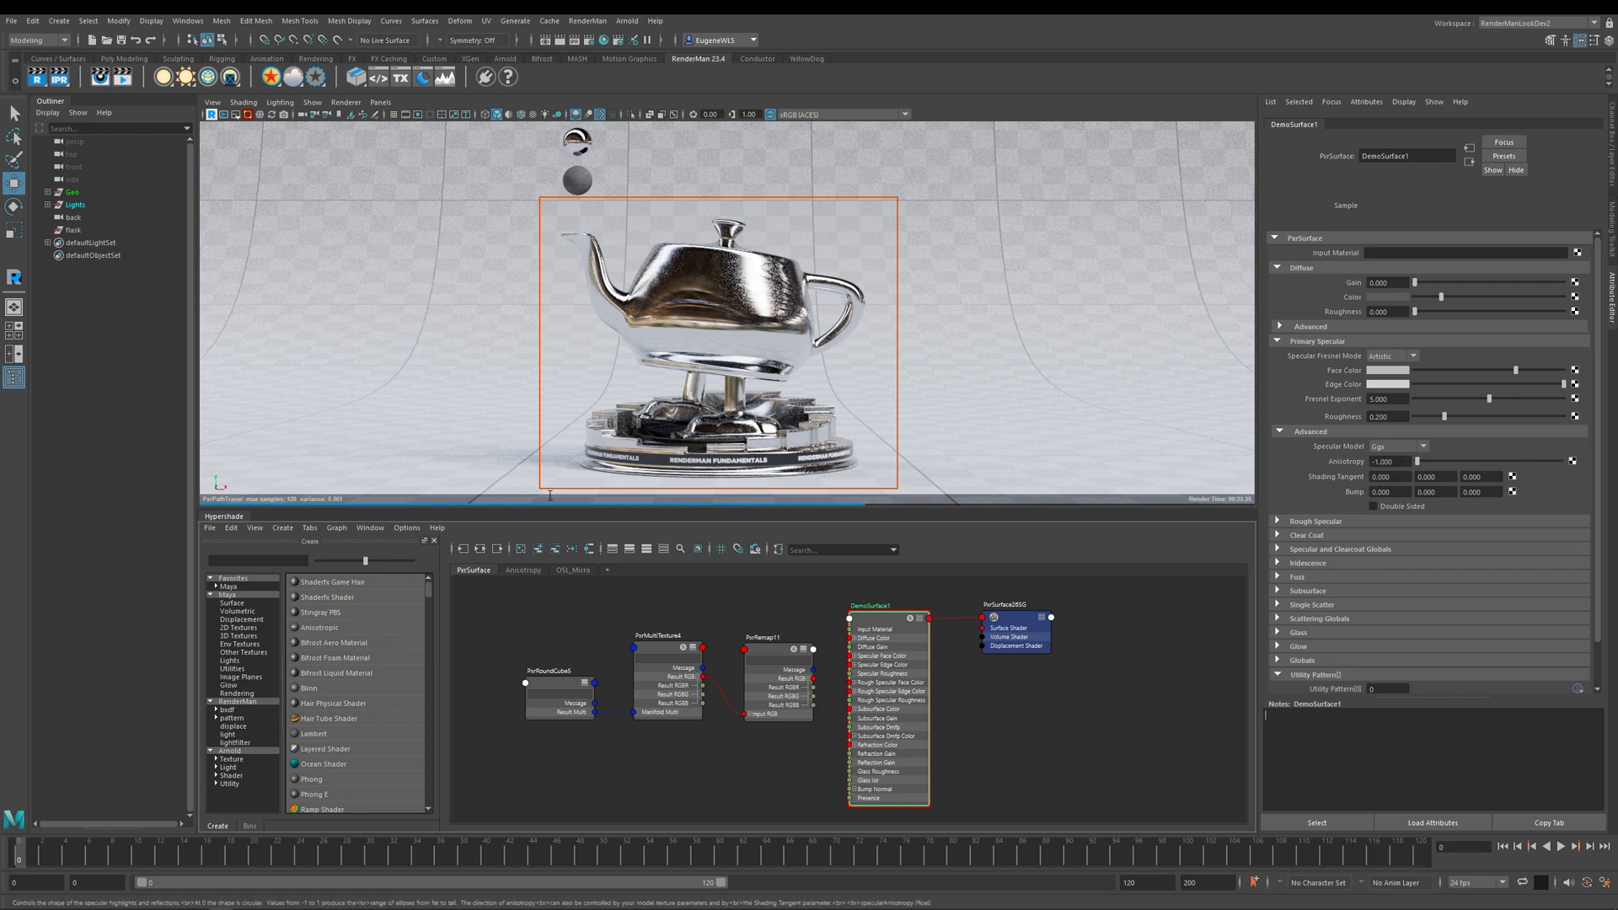
Step: Assign the Smudges shader from the Anisotropy Hypershade network to the selected teapot and select it
left_click(550, 495)
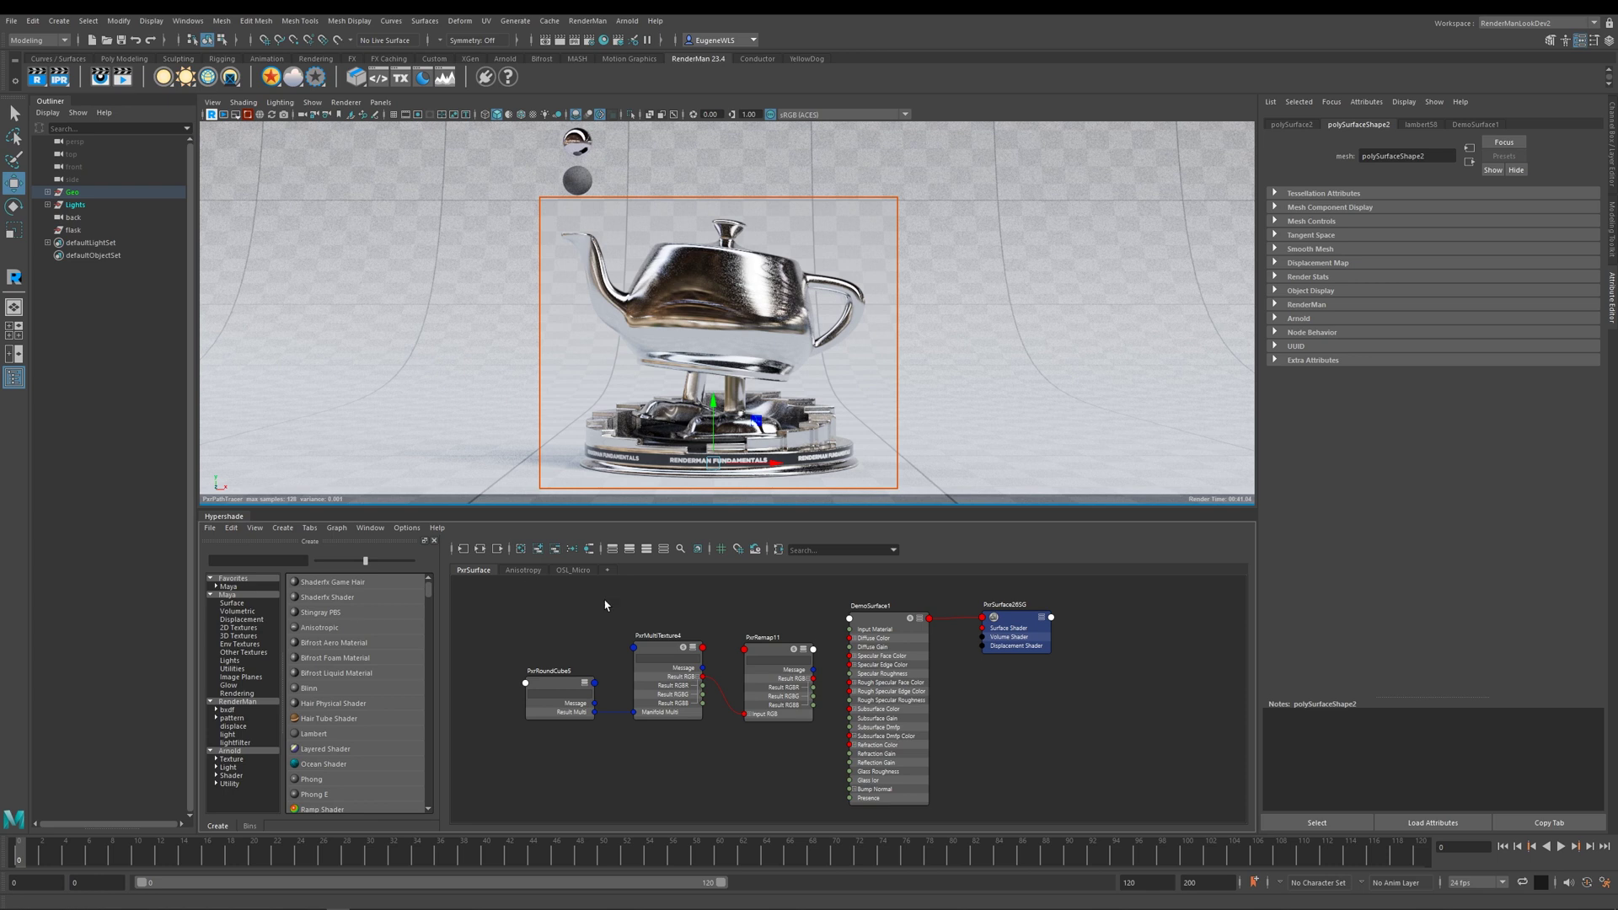
left_click(518, 572)
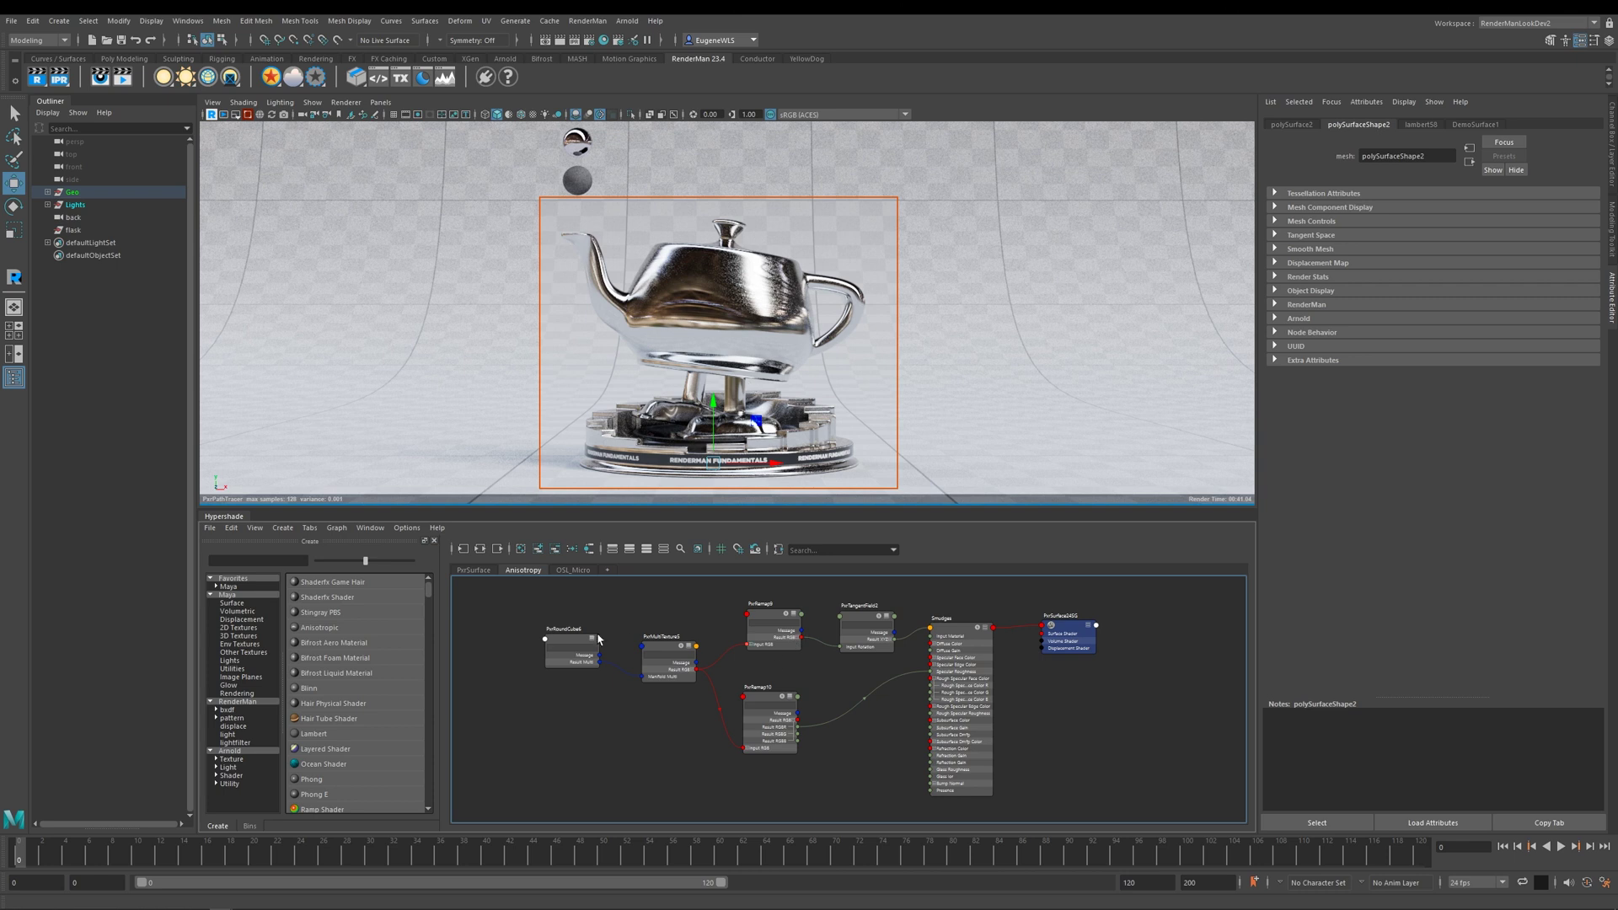
right_click(951, 633)
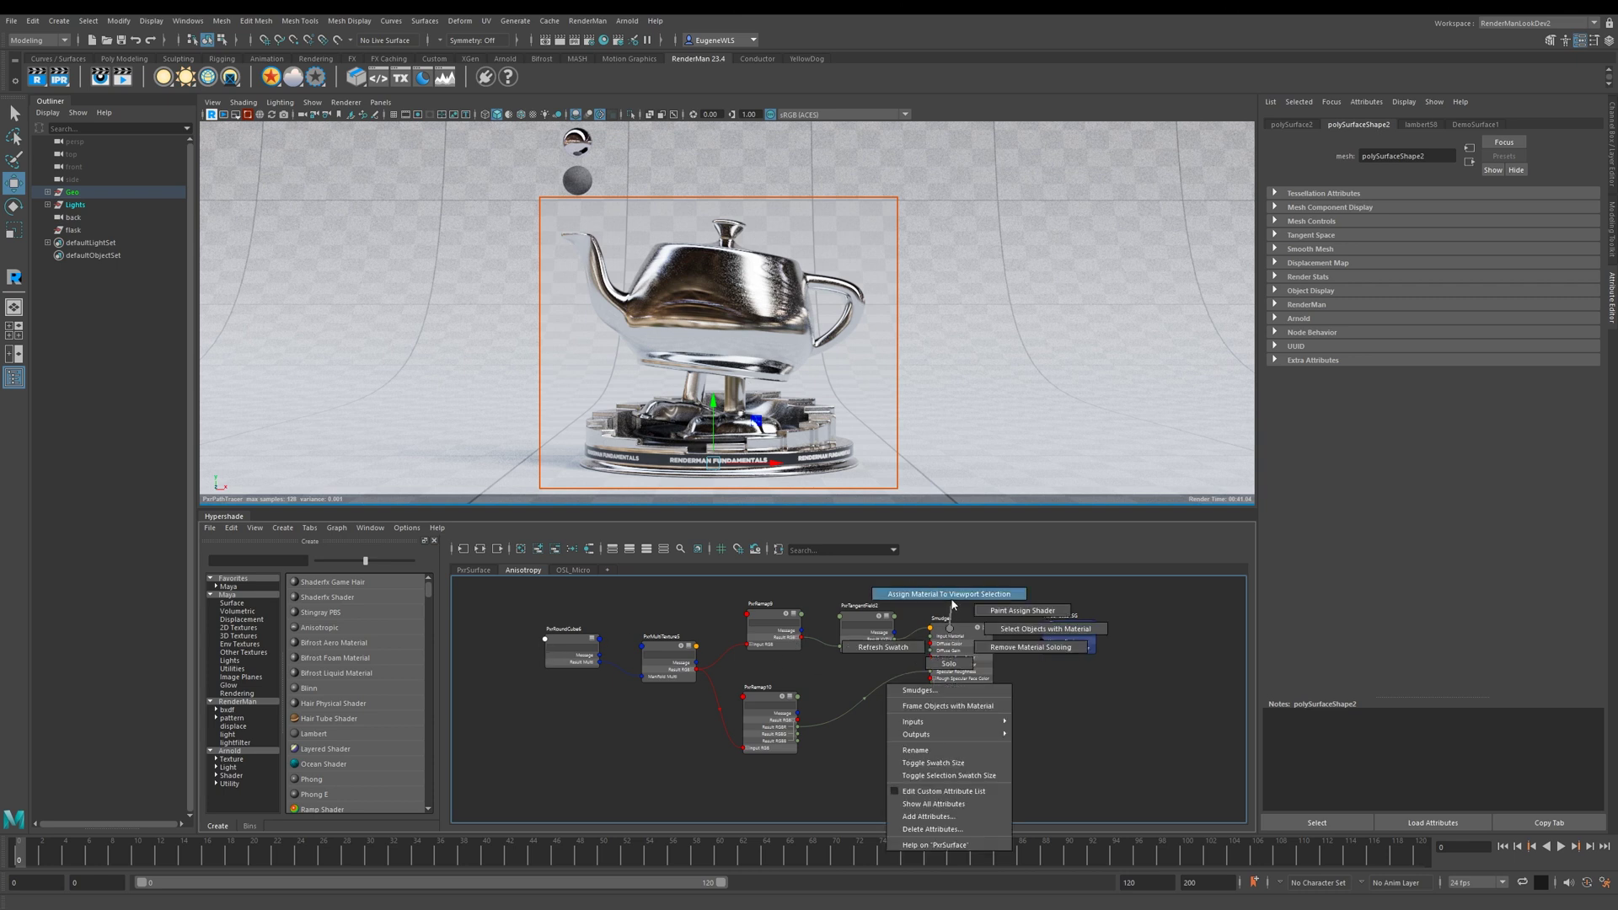
left_click(950, 594)
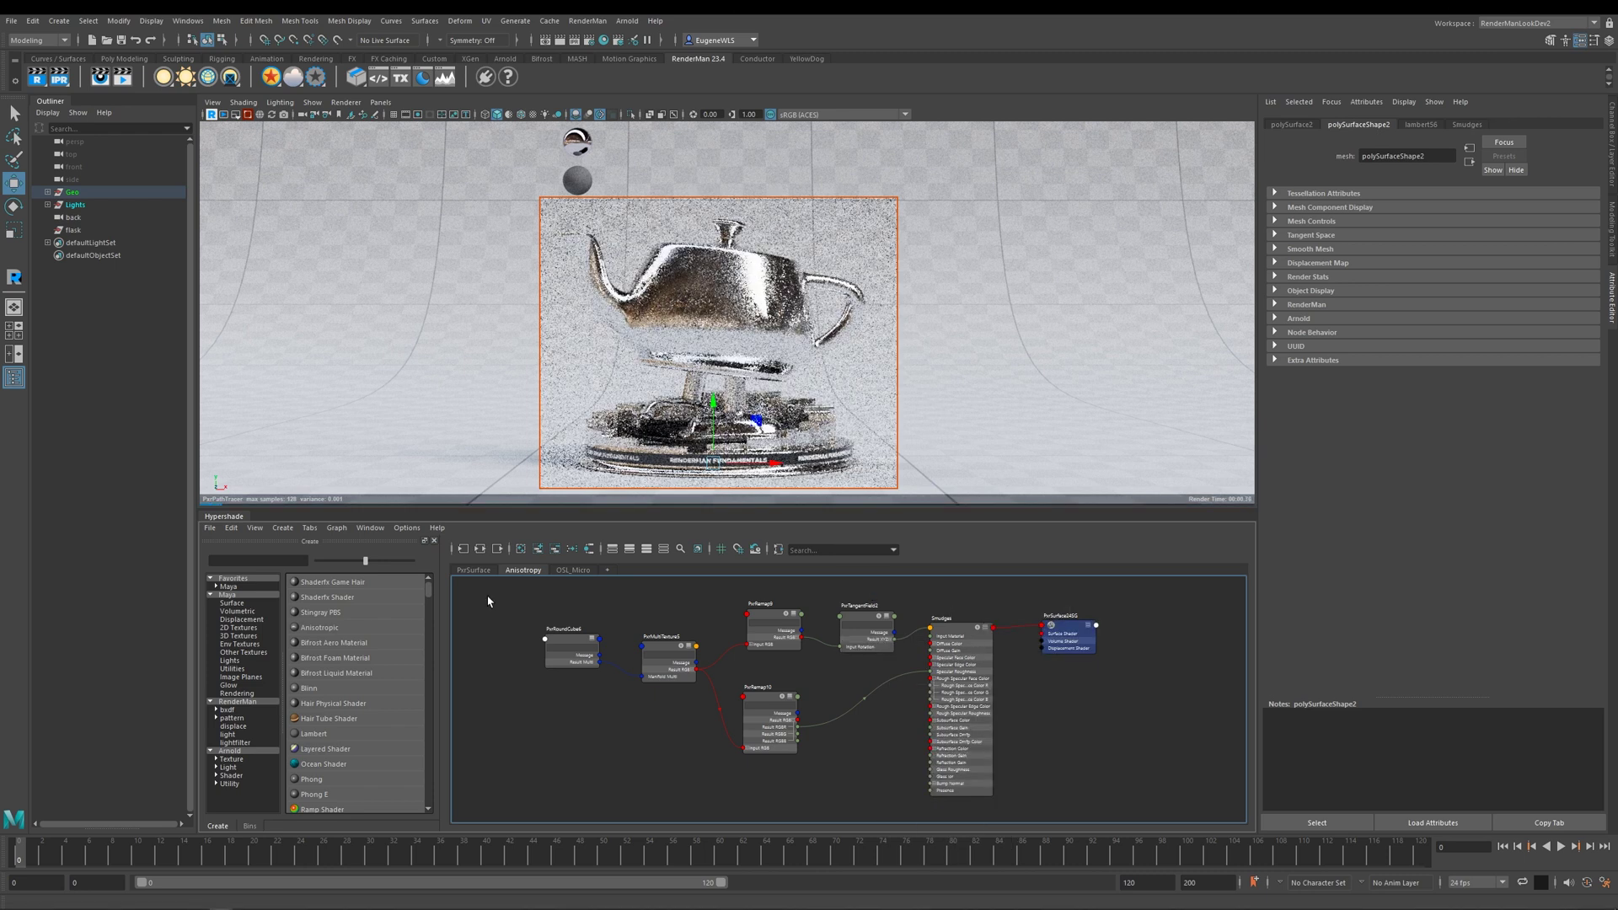
left_click(956, 628)
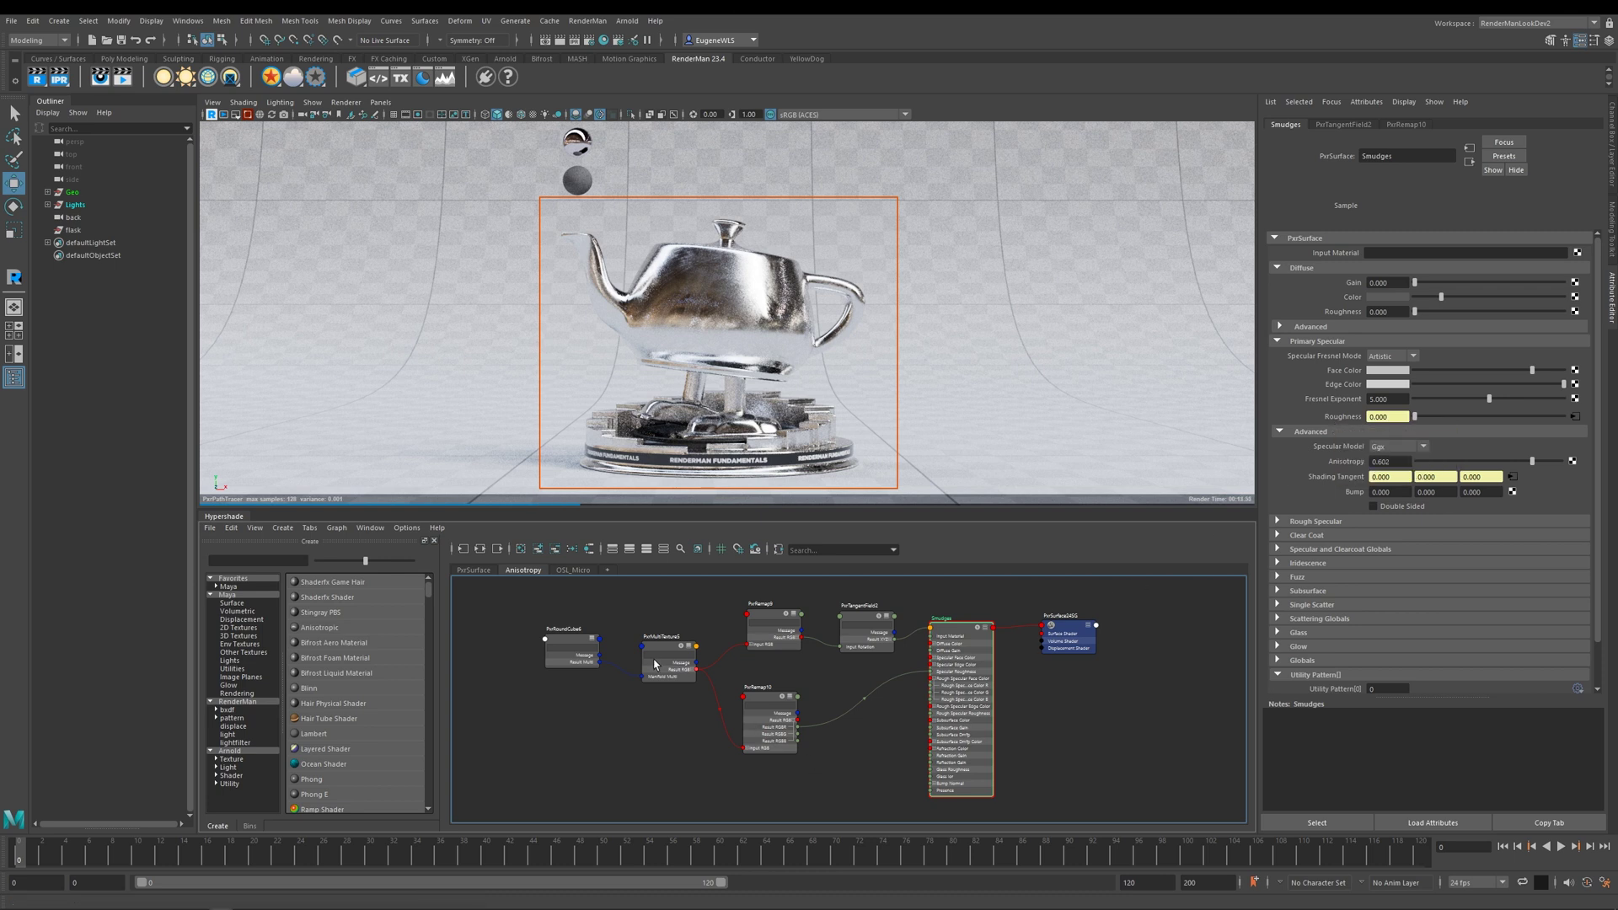
left_click(682, 651)
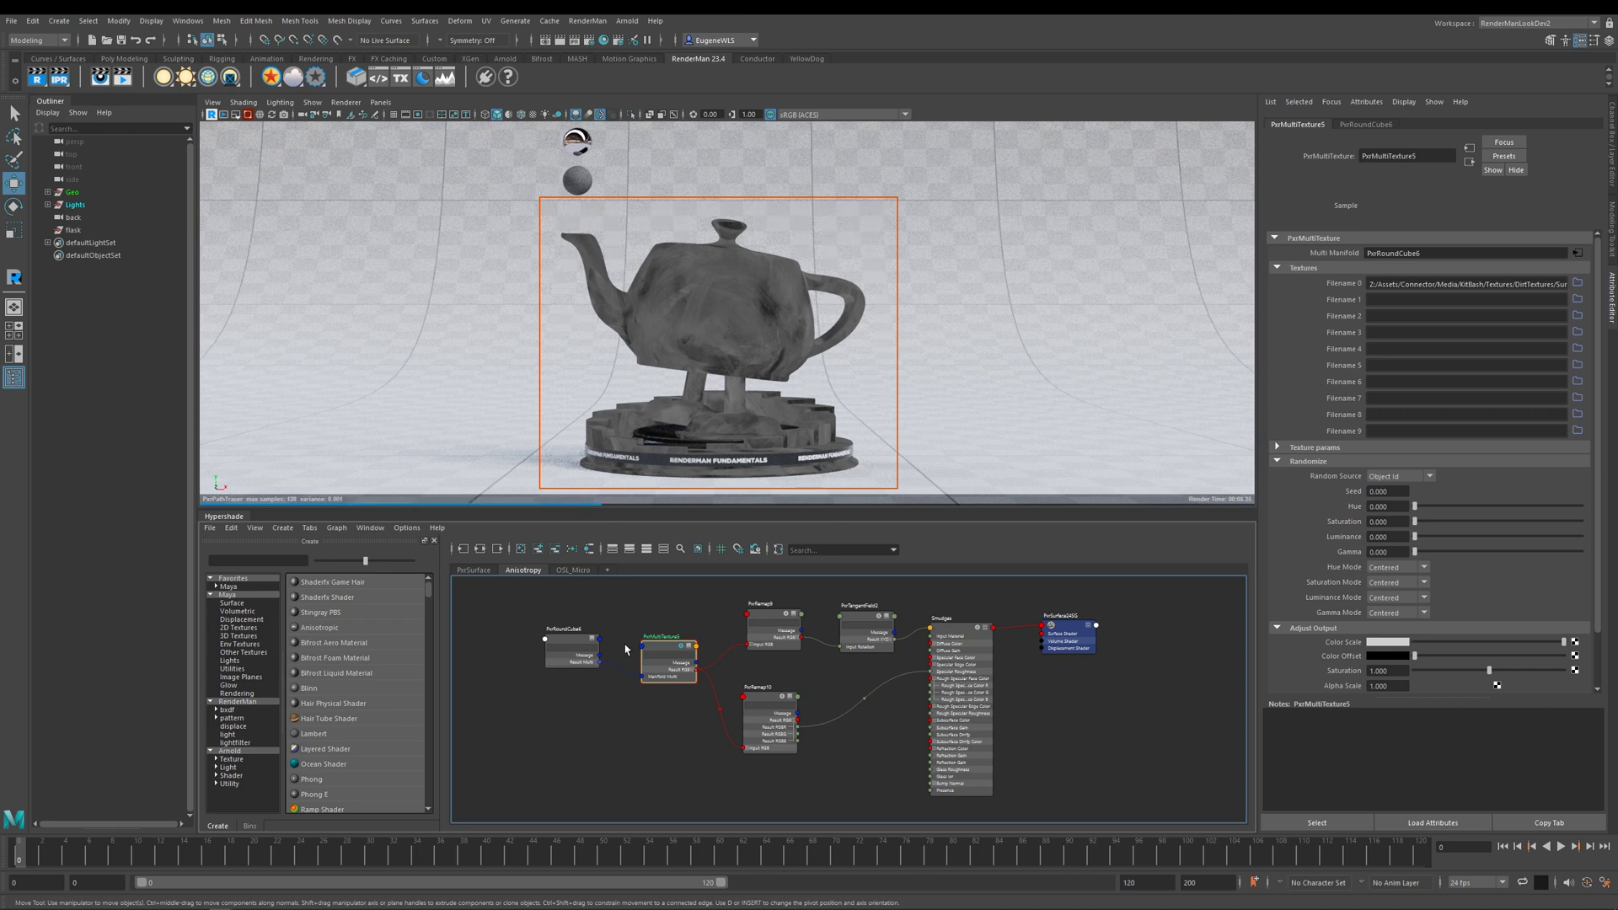
left_click(784, 701)
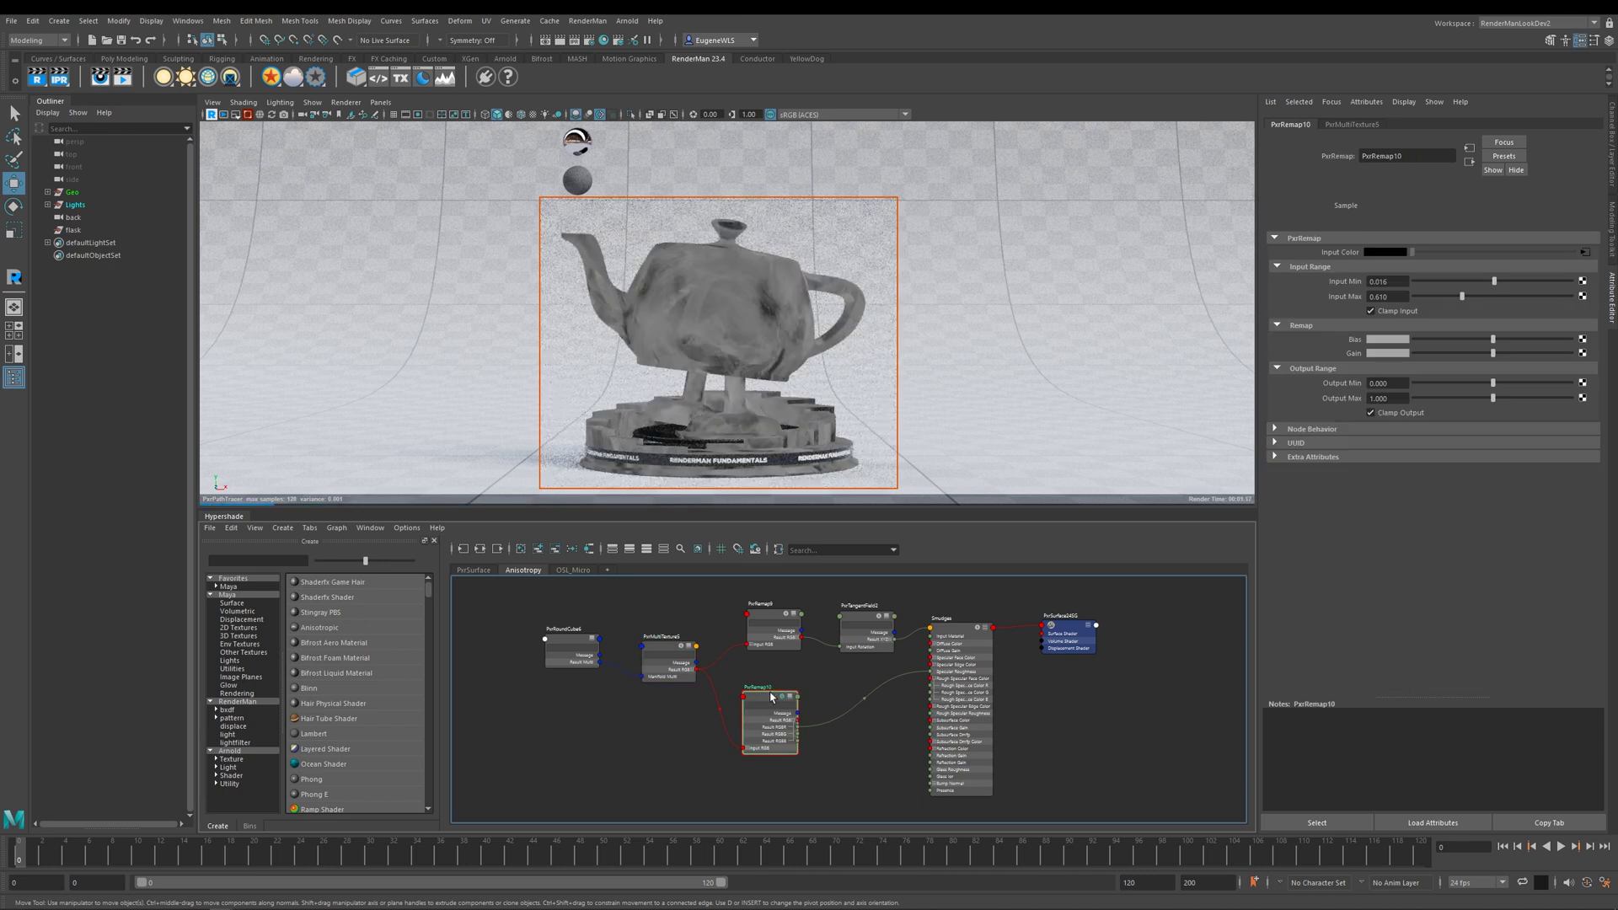
left_click(942, 690)
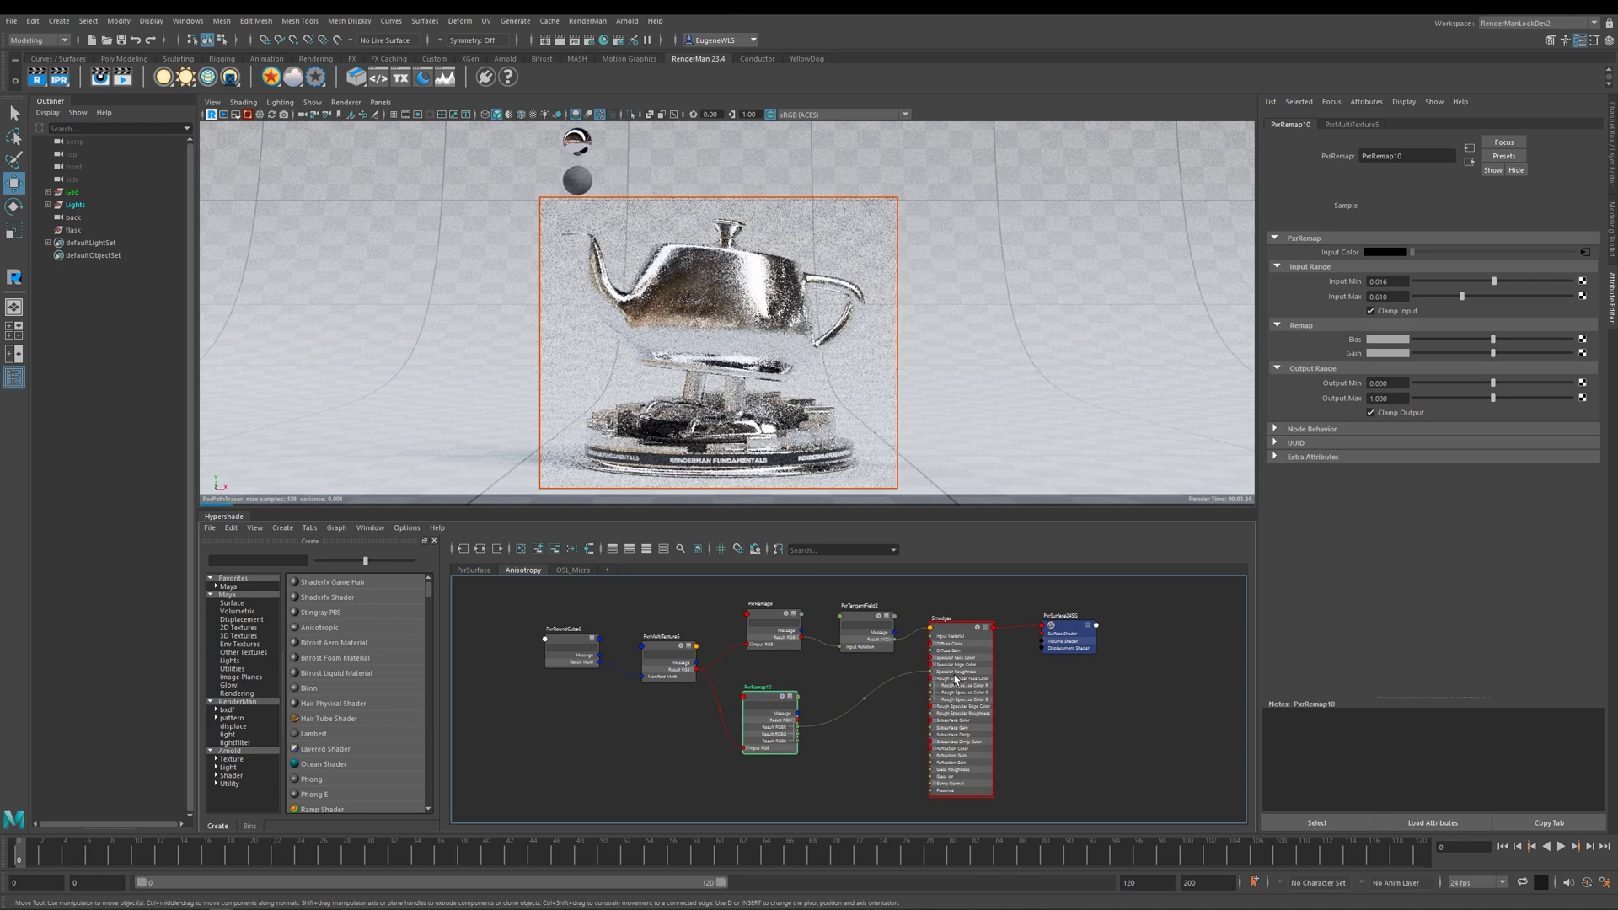
left_click(959, 629)
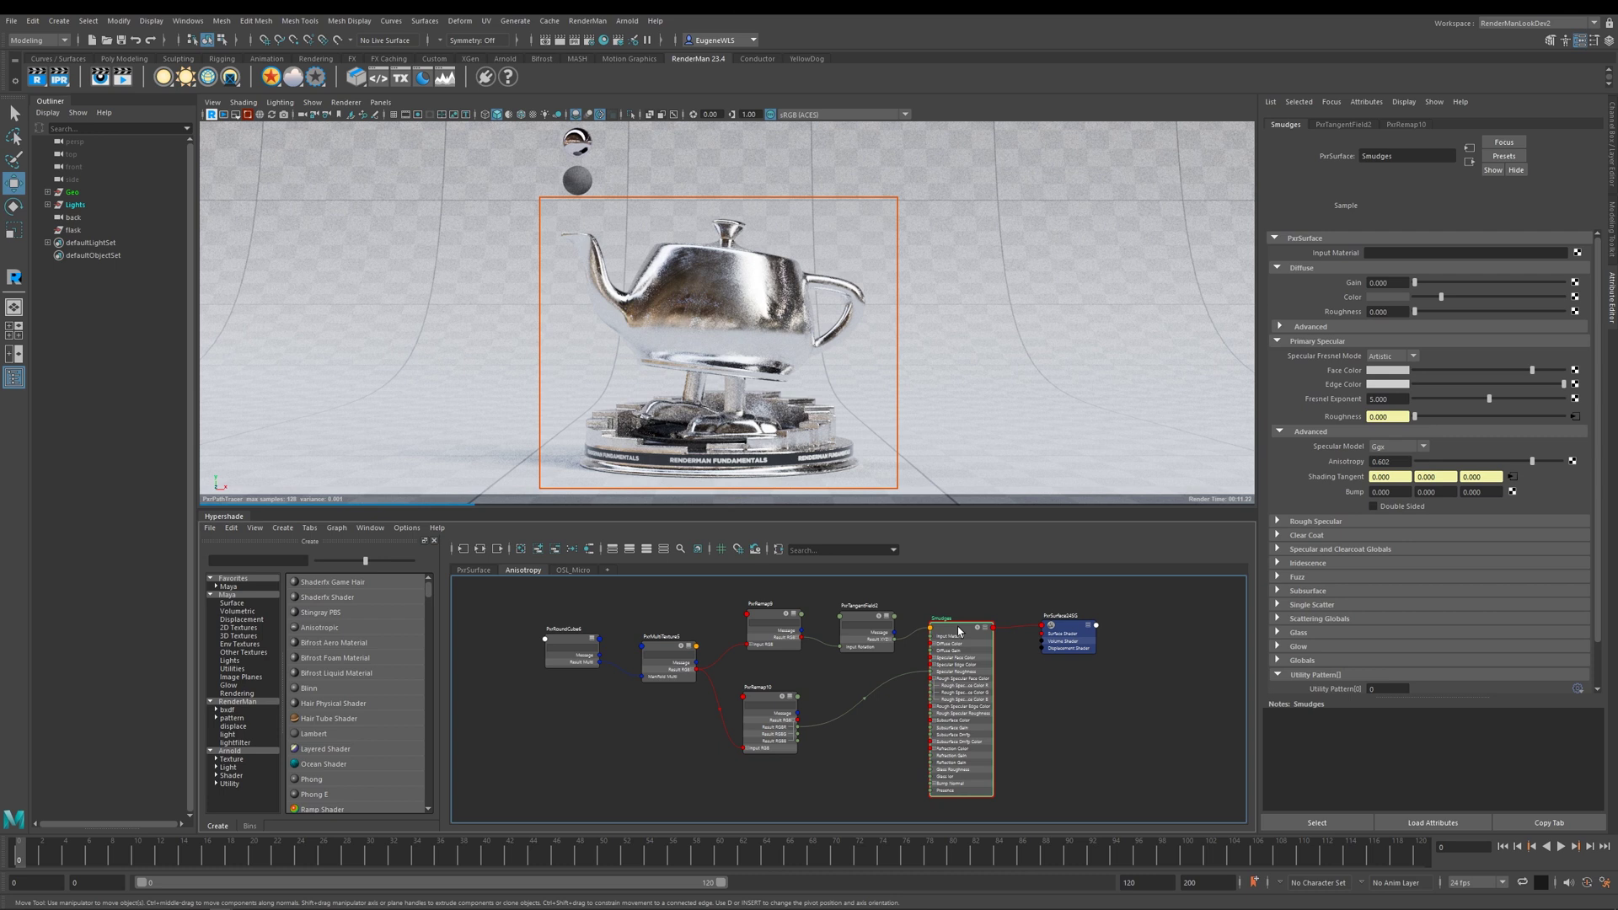
Step: Solo PxrRemap9 to preview its output on the teapot, then unsolo it
left_click(788, 620)
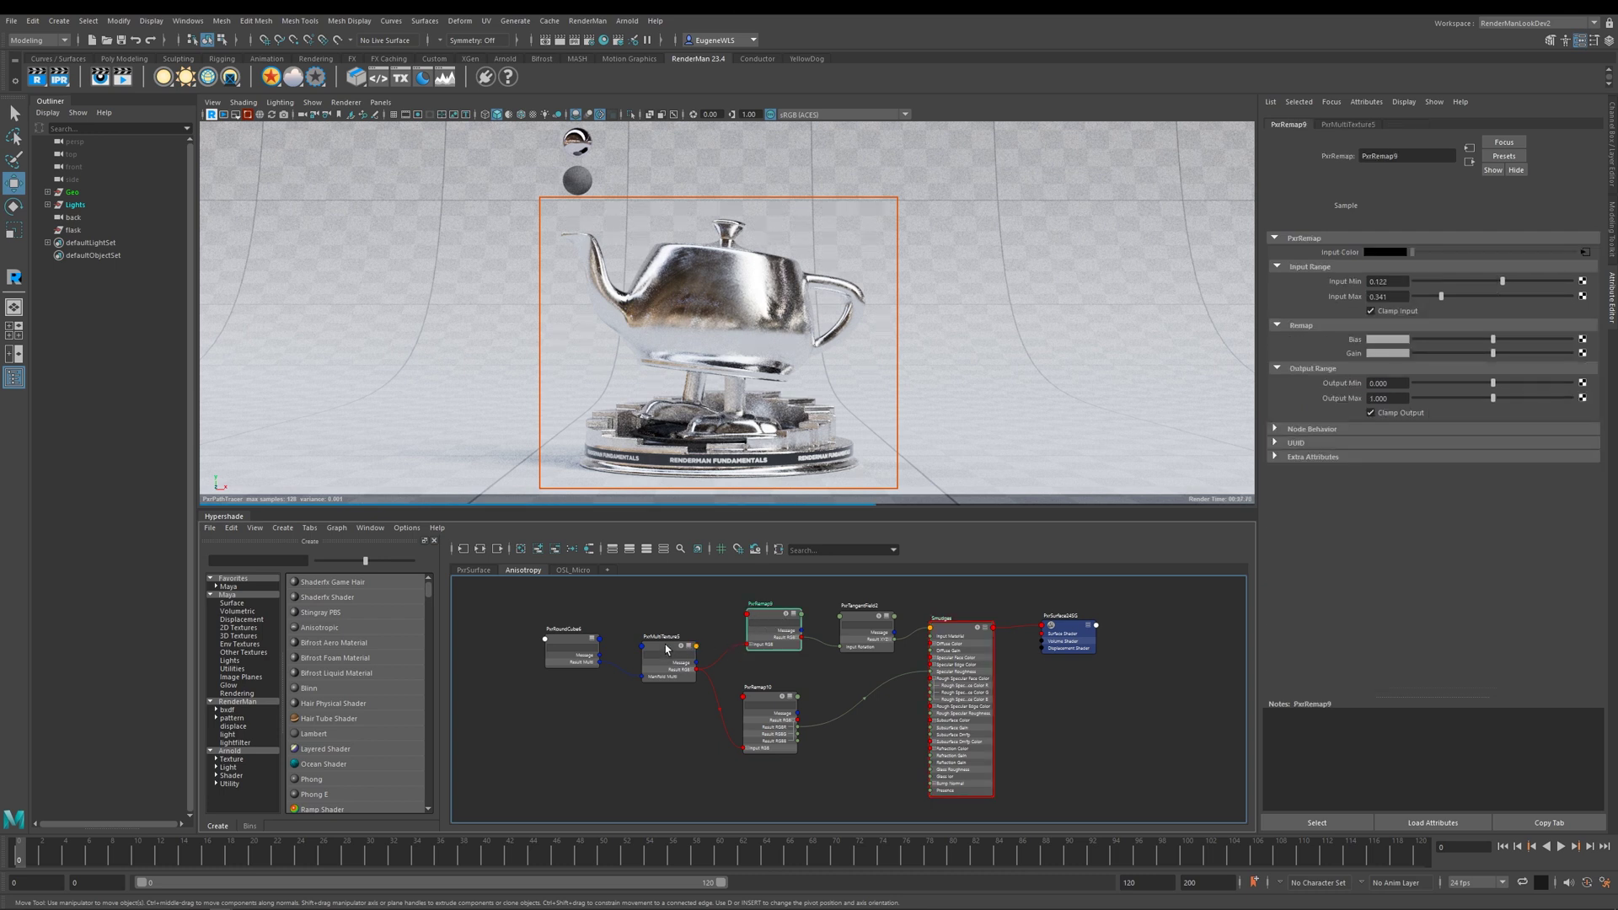
left_click(786, 618)
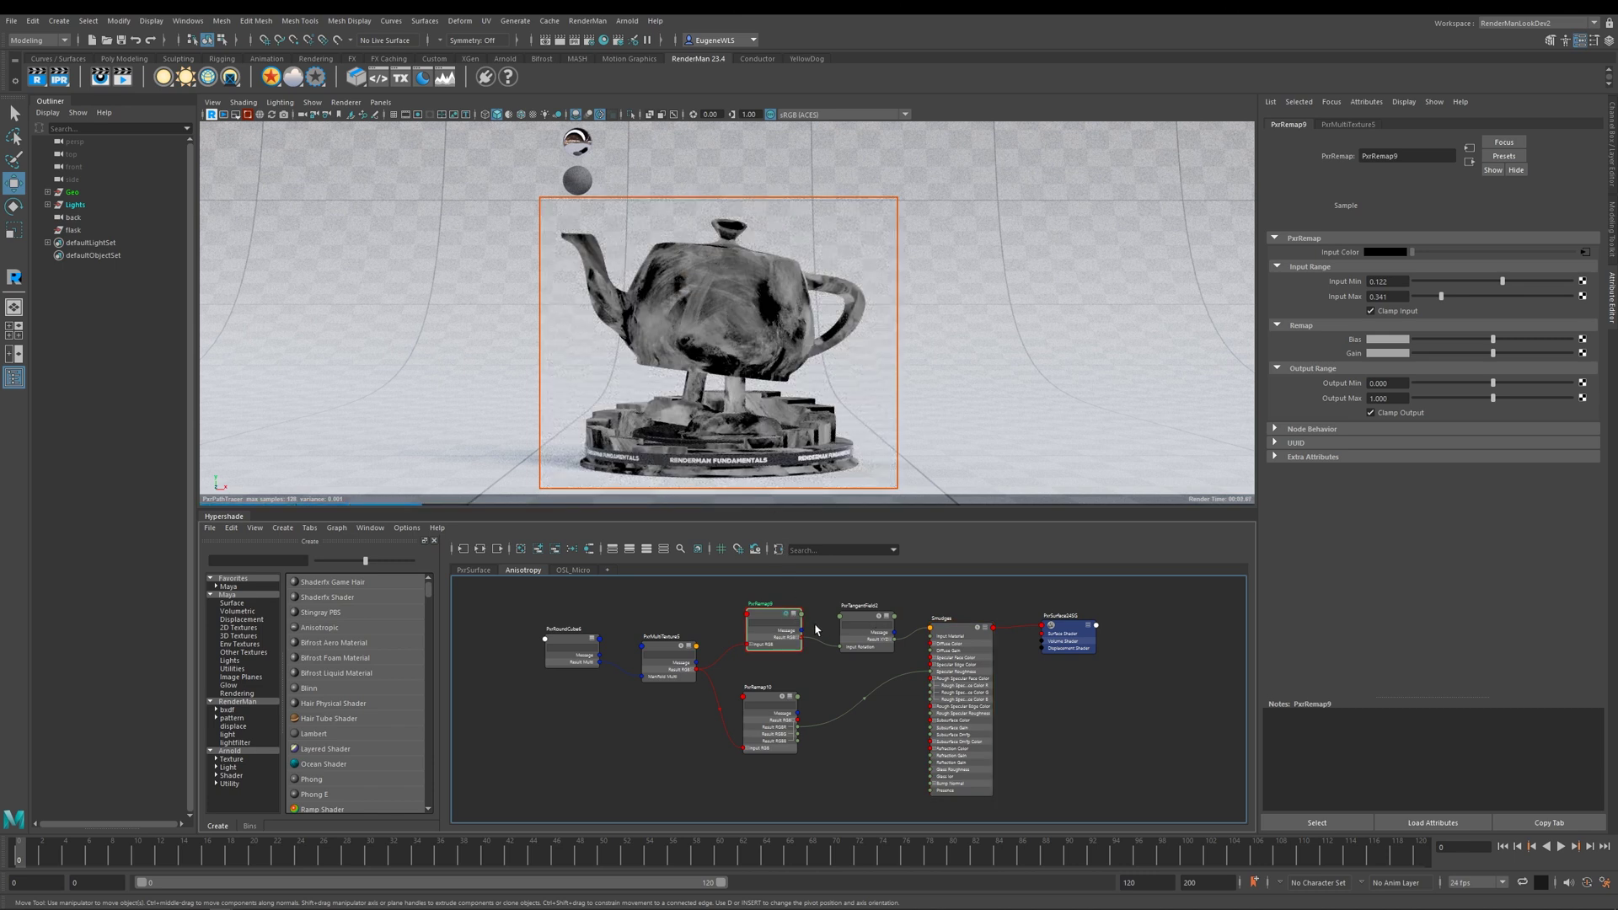
left_click(787, 618)
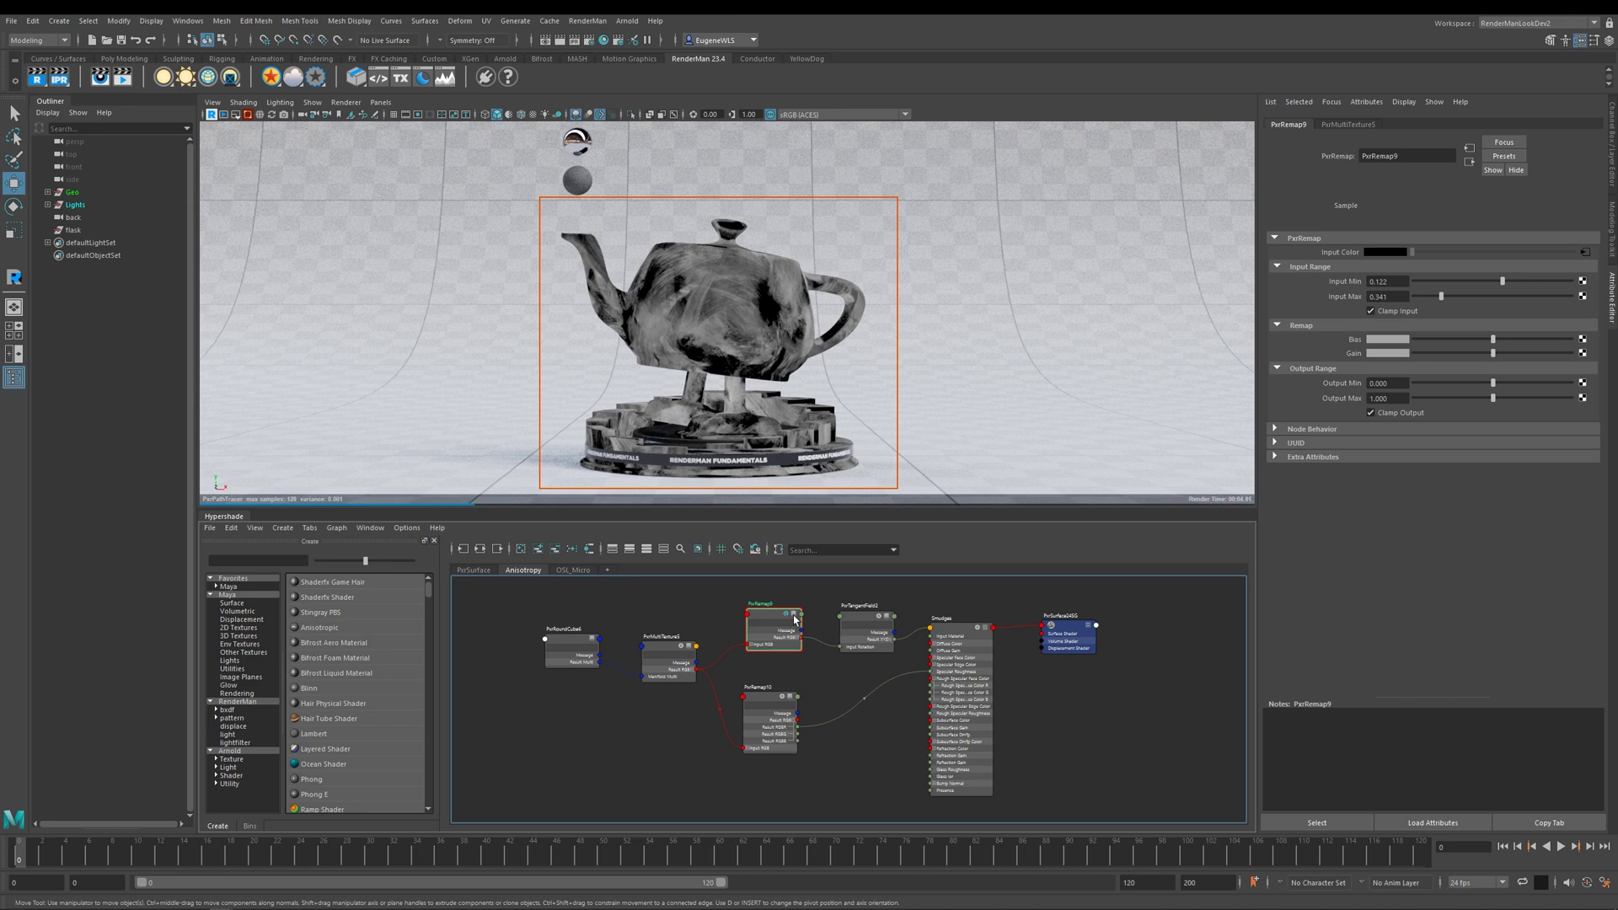
Step: Compare Smudges' anisotropy settings, ending on PxrTangentField2's parameters (Rotation Offset 62.4)
left_click(878, 622)
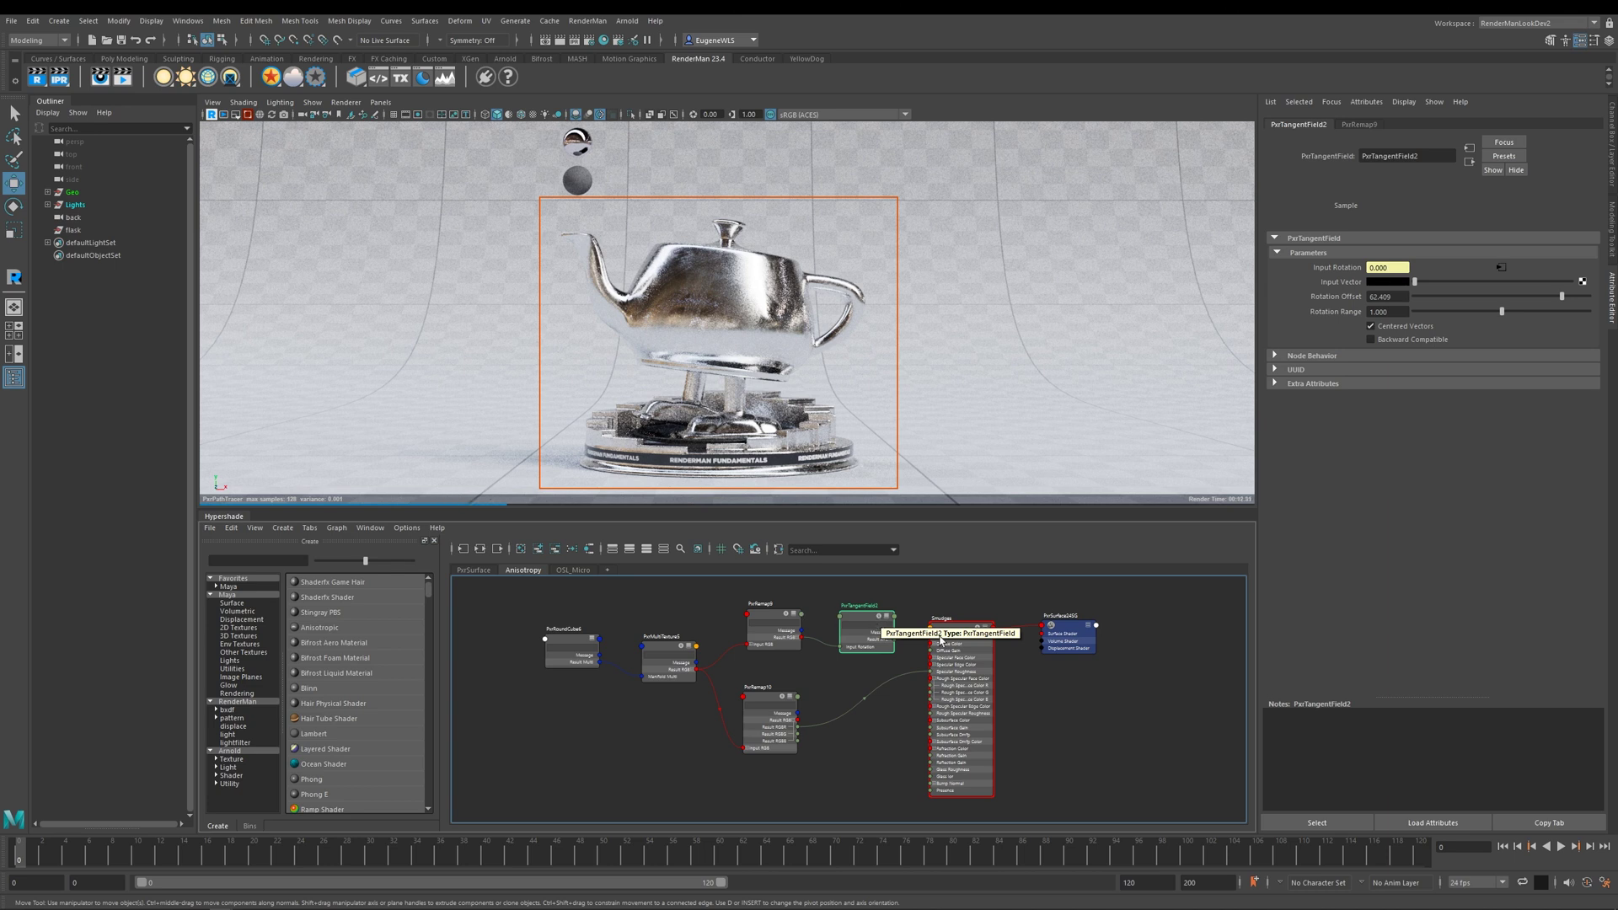
left_click(940, 640)
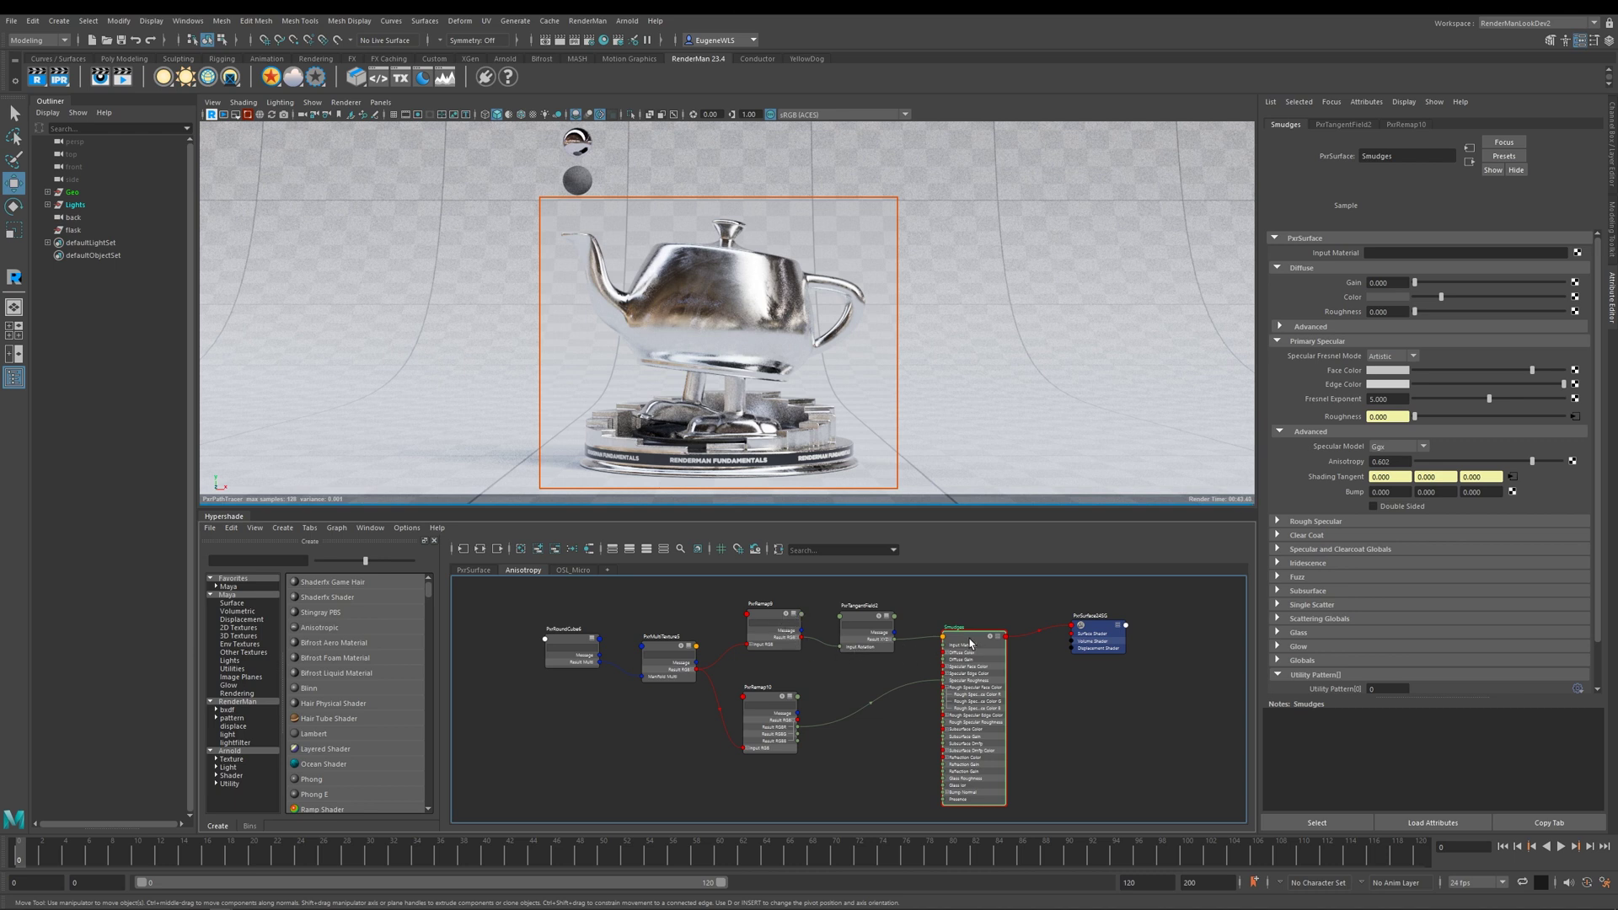
mouse_move(1345, 480)
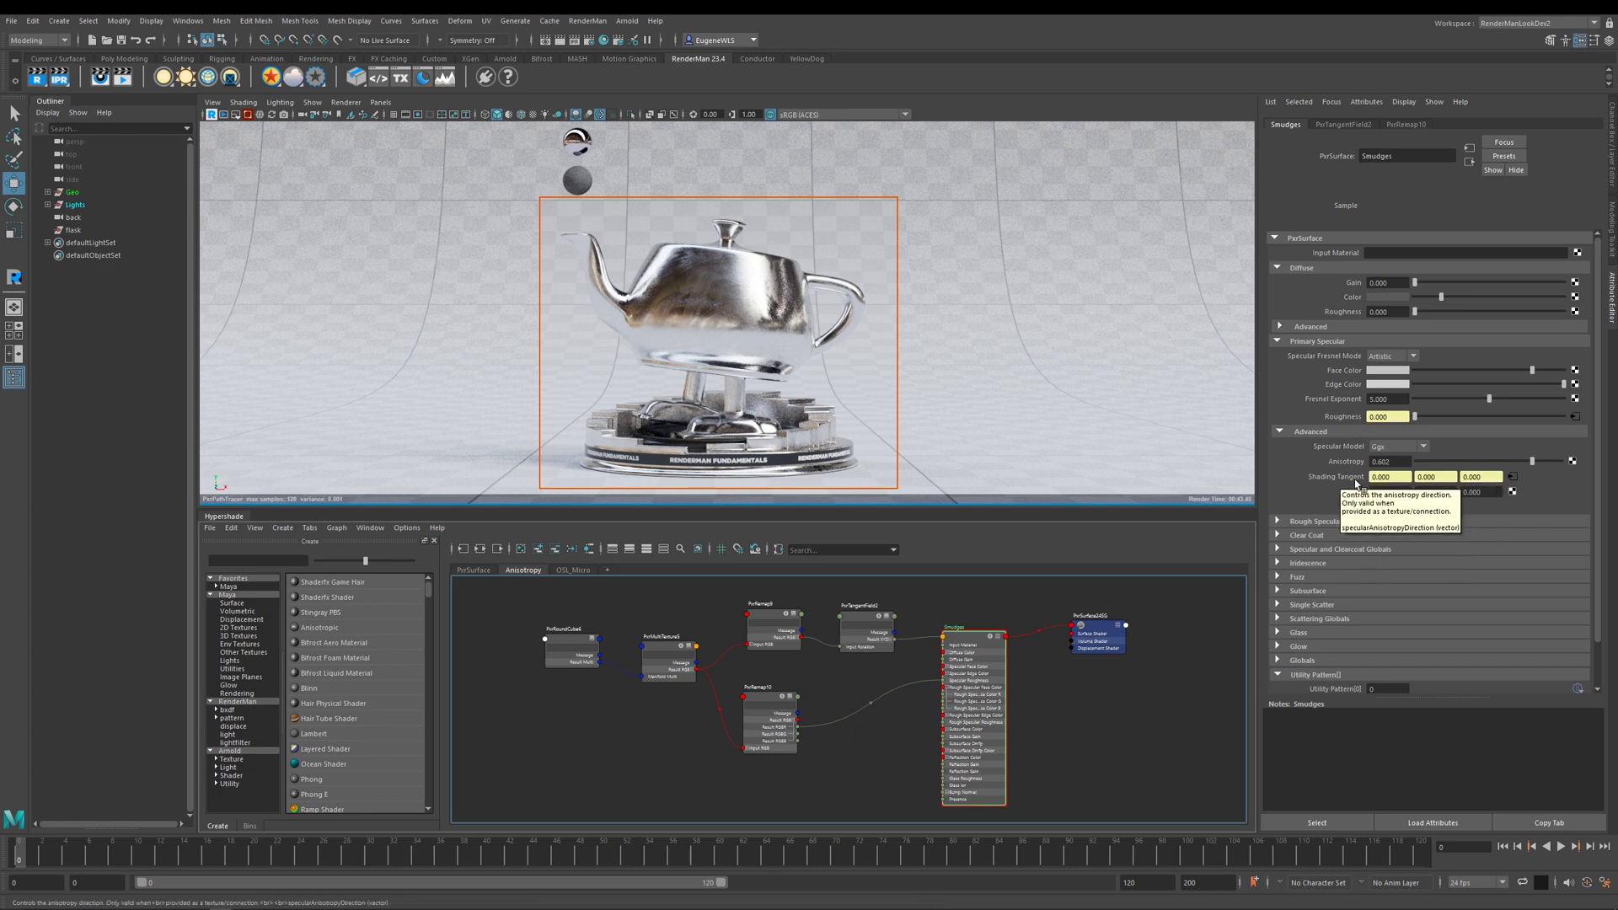
left_click(881, 624)
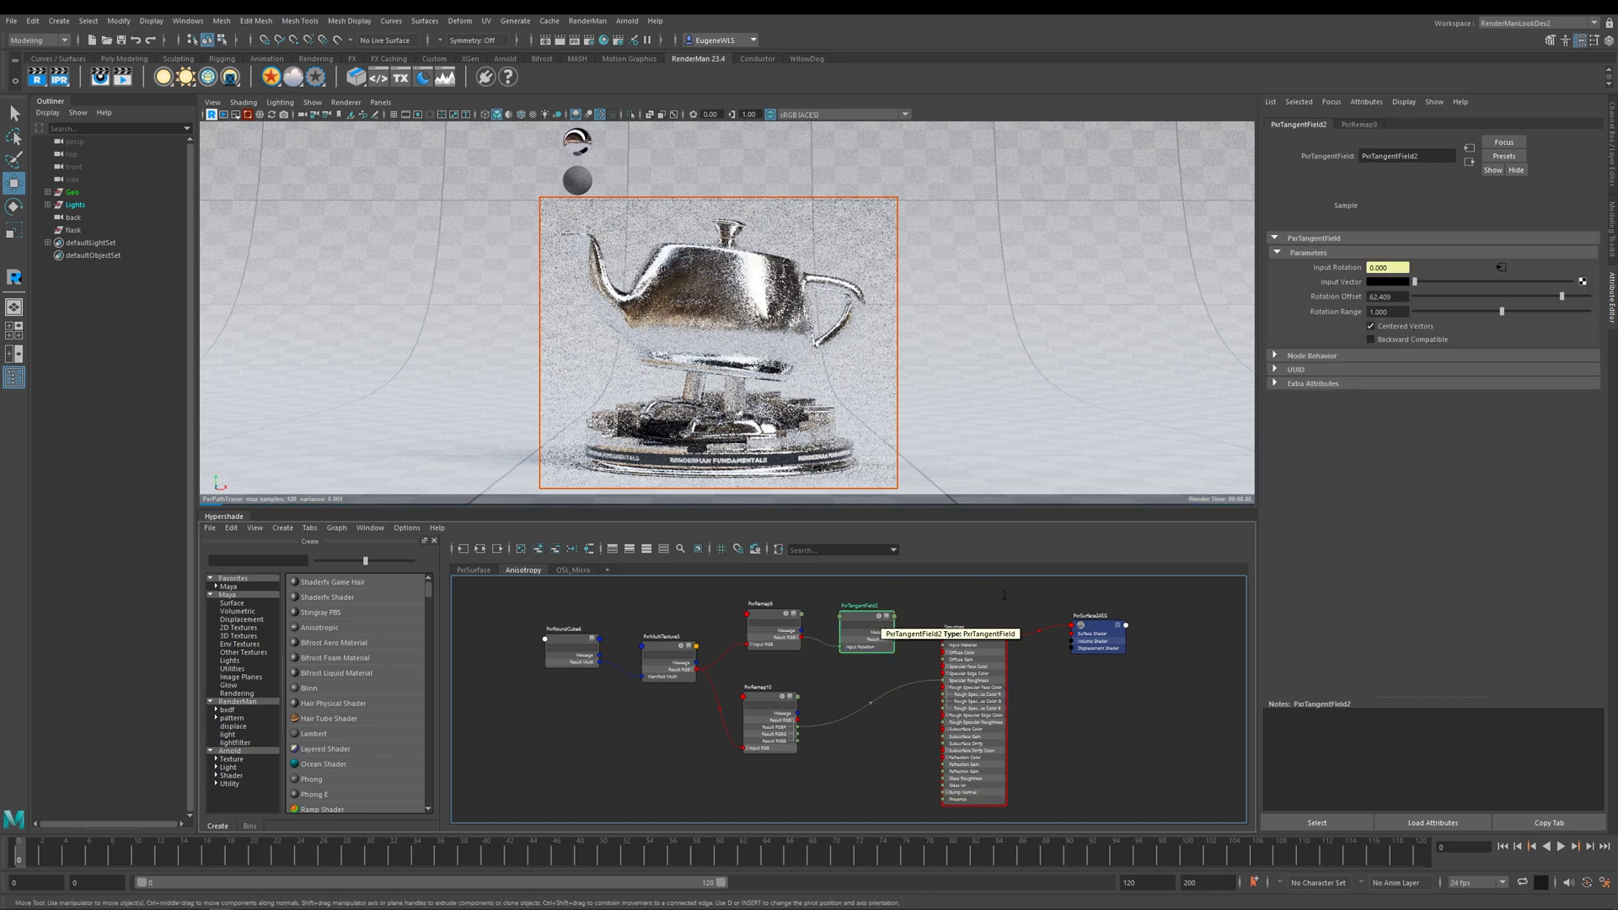
mouse_move(1331, 306)
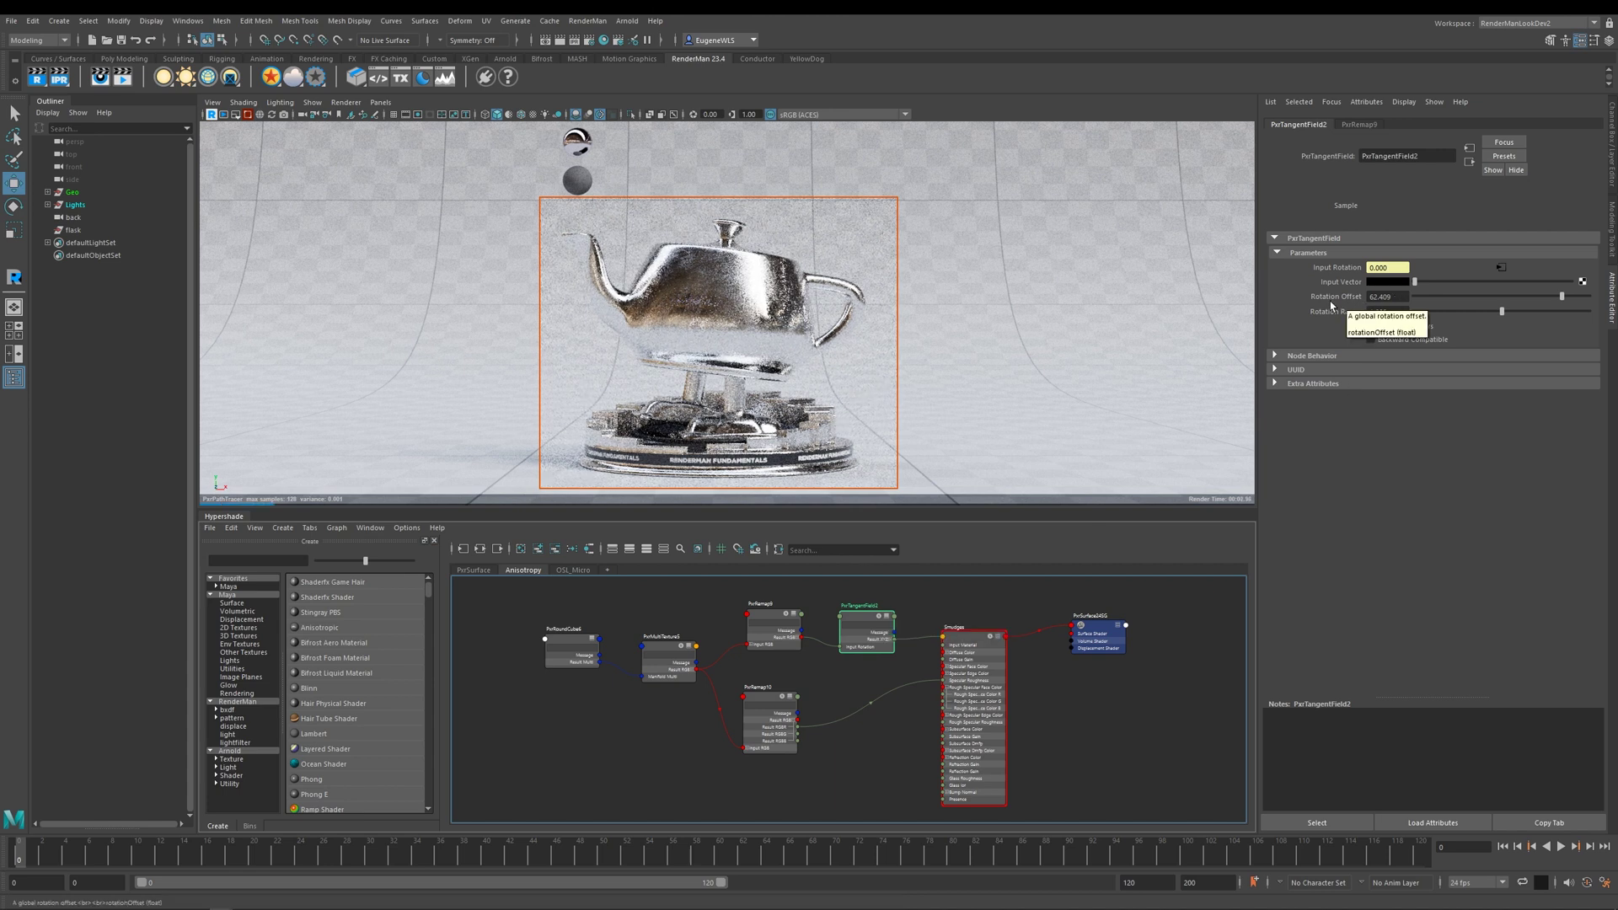